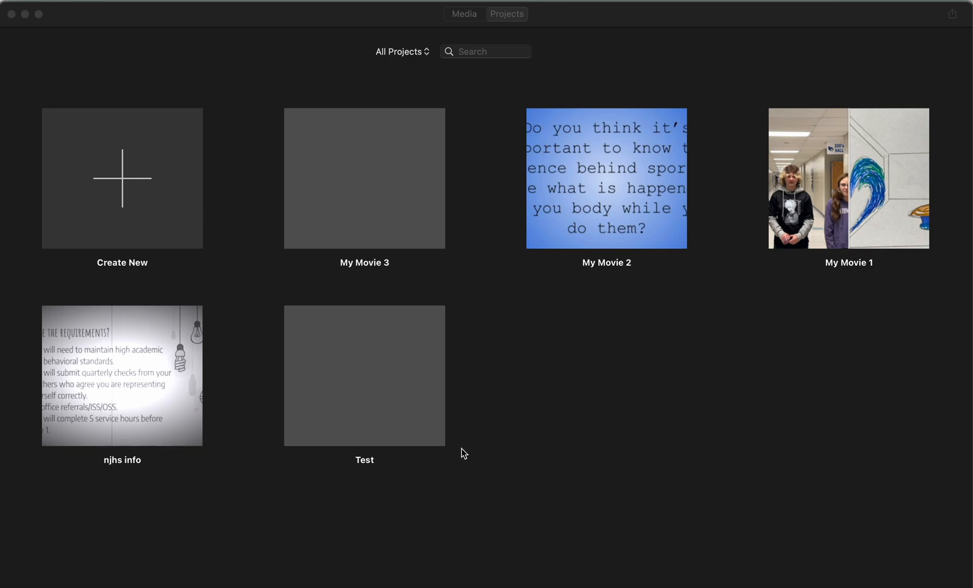
Step: Start a new trailer project so the trailer template gallery opens
click(117, 185)
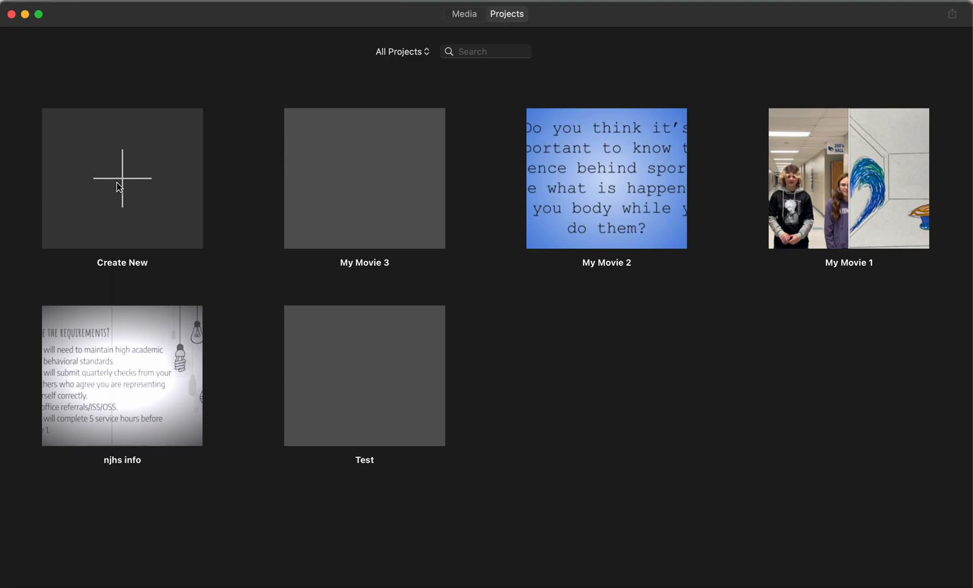
click(123, 185)
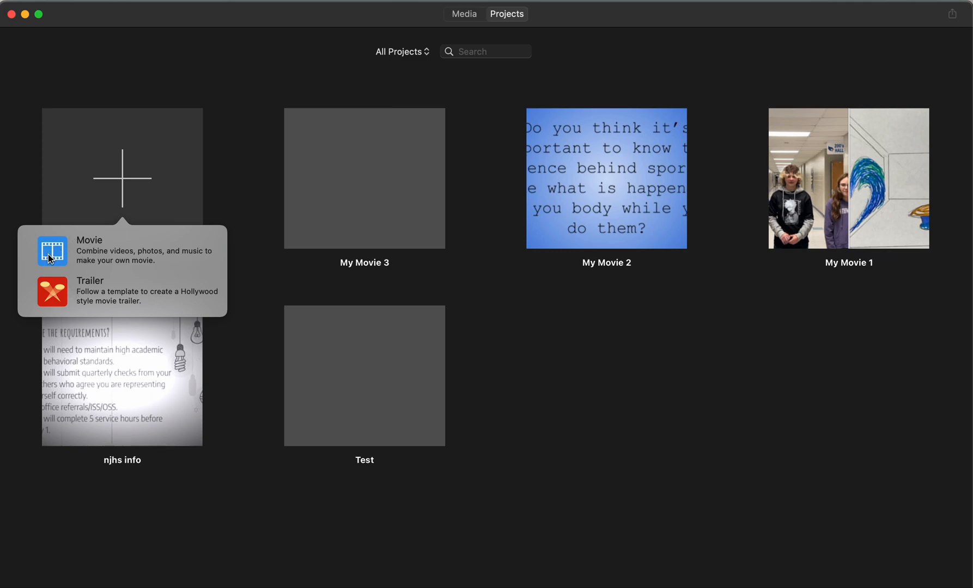
click(189, 336)
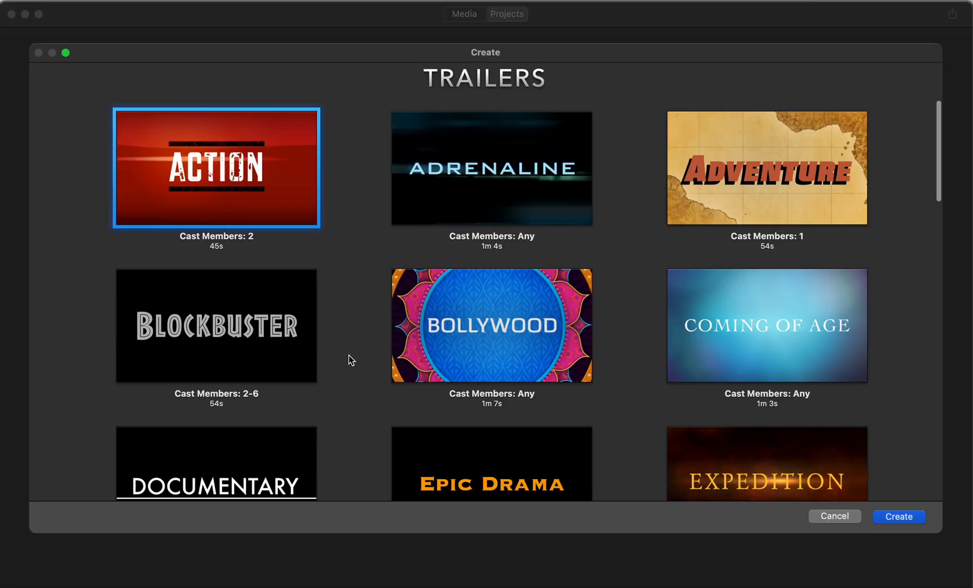
Step: Create the trailer project from the Teen template
scroll(348, 355, down, 1)
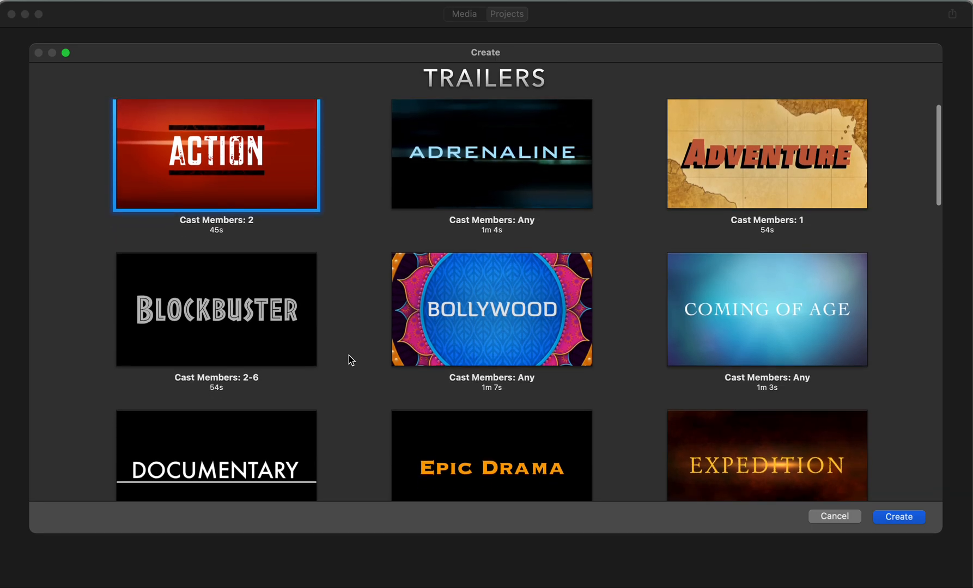
scroll(349, 355, down, 5)
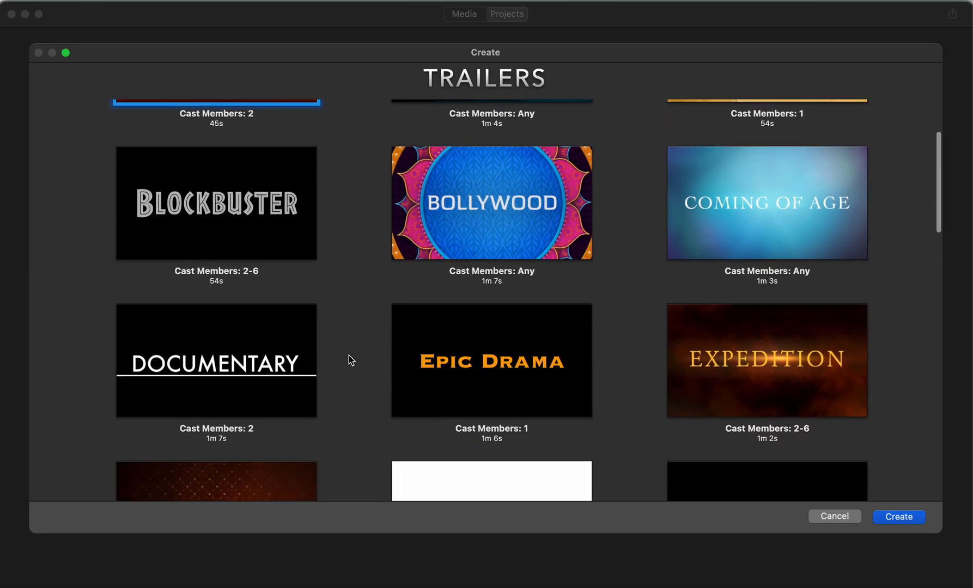
scroll(349, 355, down, 10)
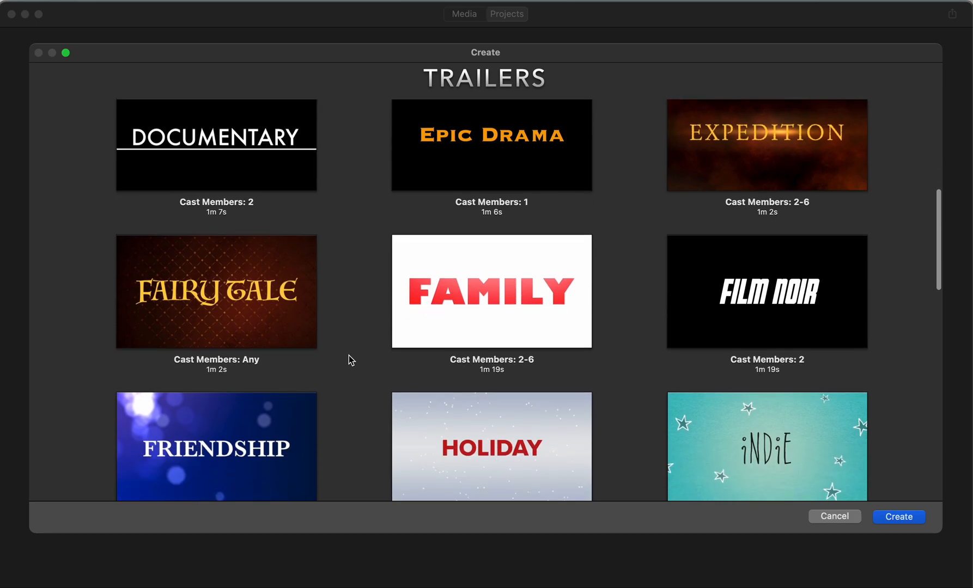
scroll(349, 355, down, 8)
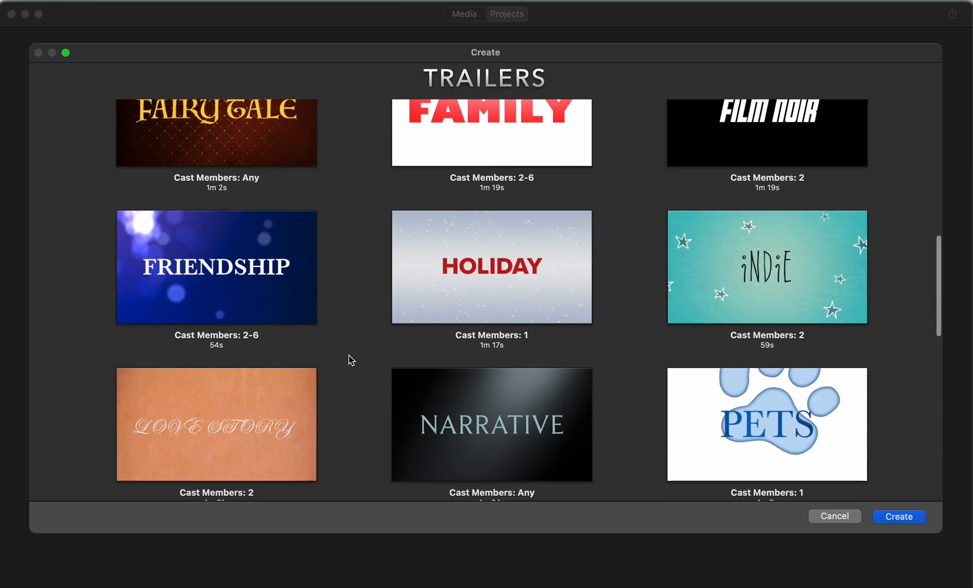
scroll(349, 360, down, 12)
scroll(349, 356, down, 1)
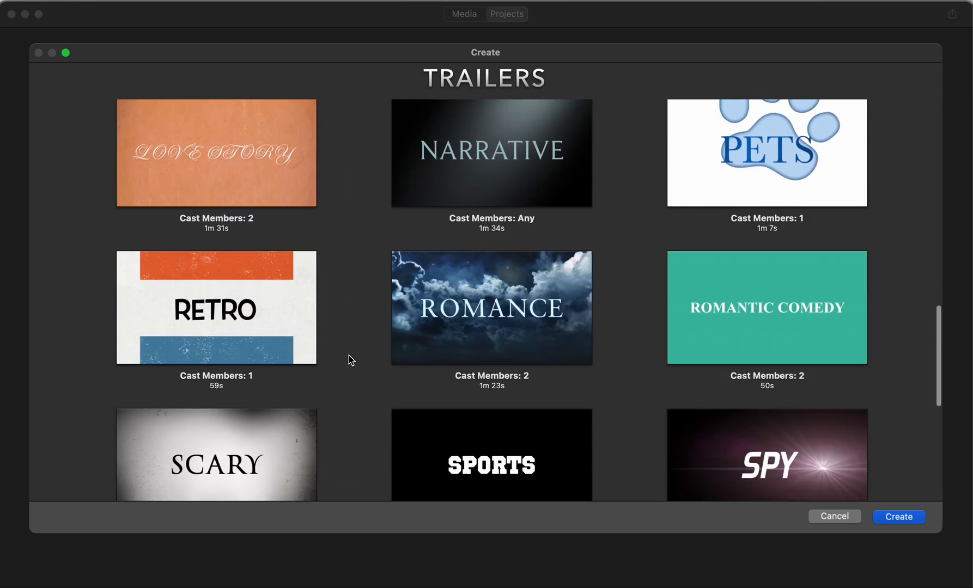
scroll(350, 360, down, 13)
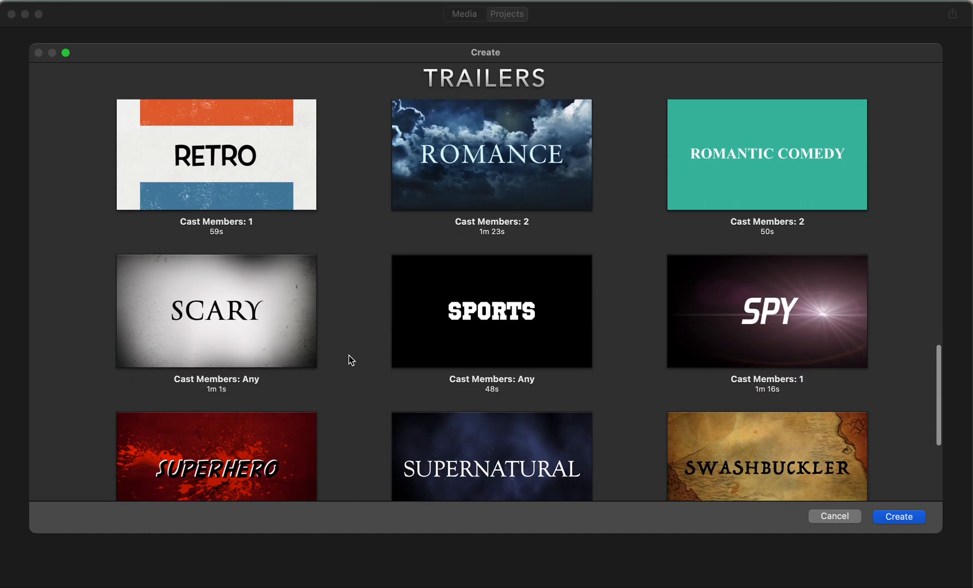
scroll(349, 356, down, 3)
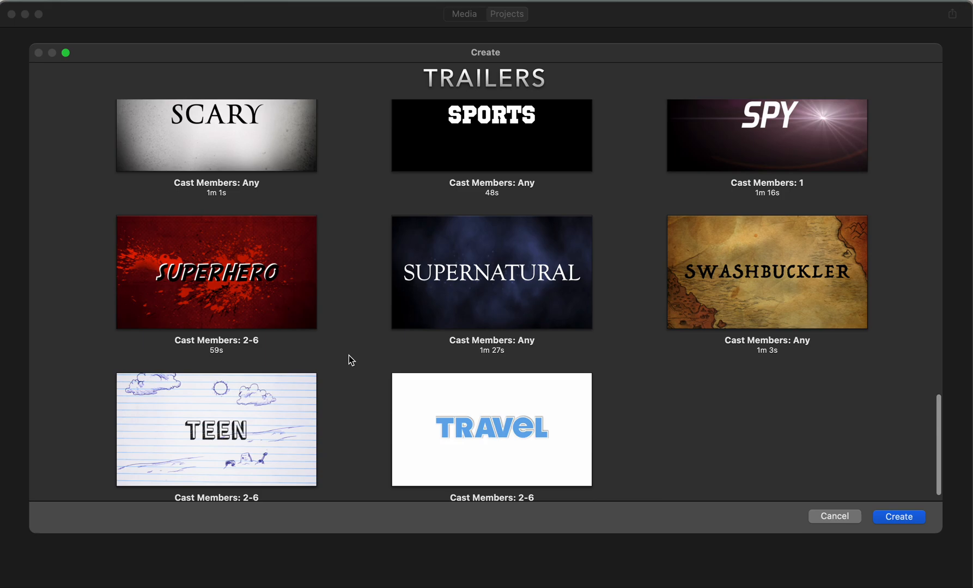
scroll(349, 356, down, 2)
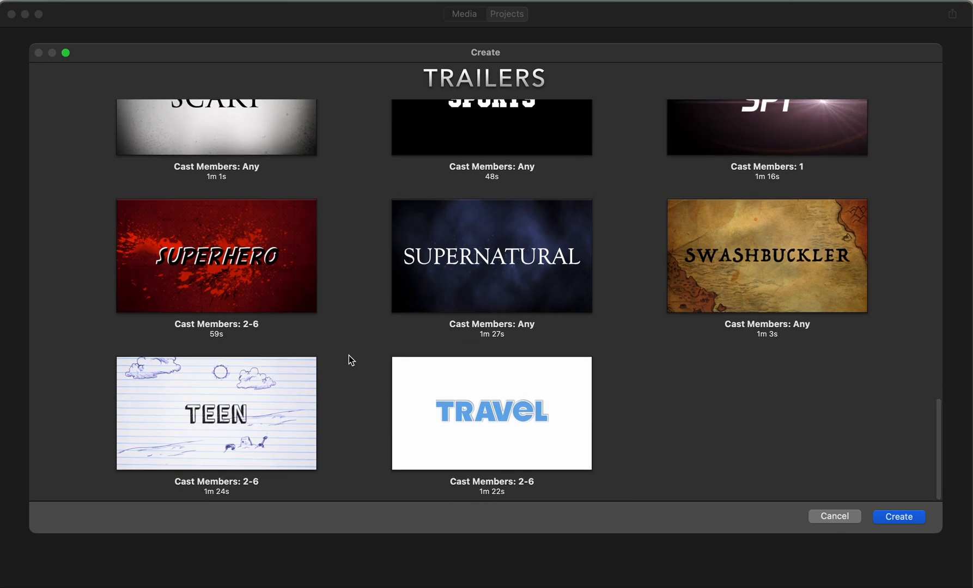
mouse_move(229, 377)
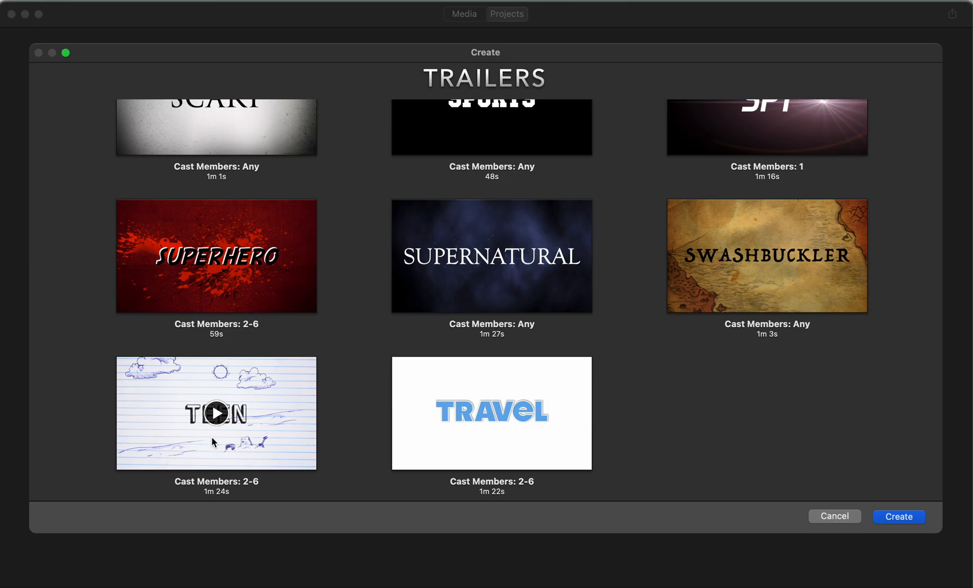
click(214, 423)
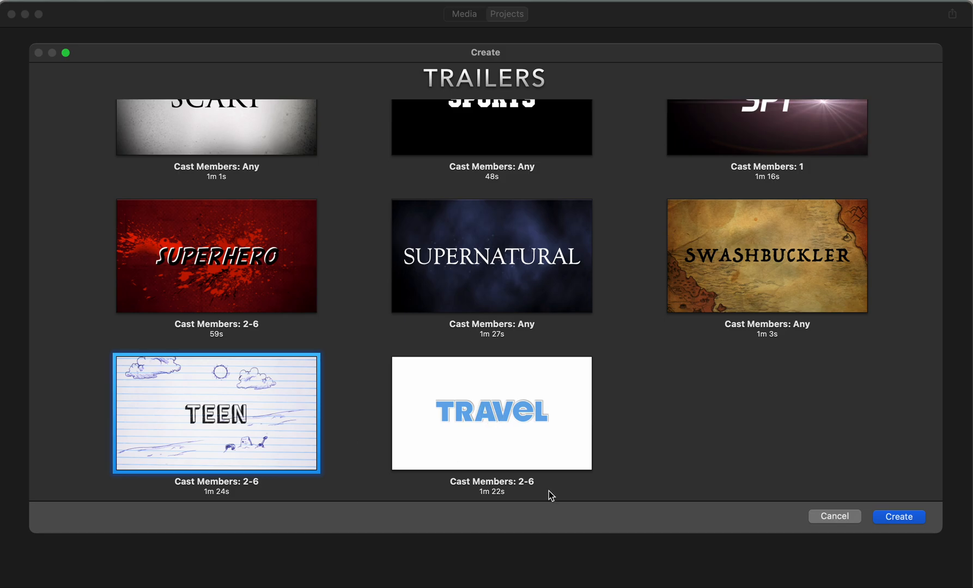
click(903, 518)
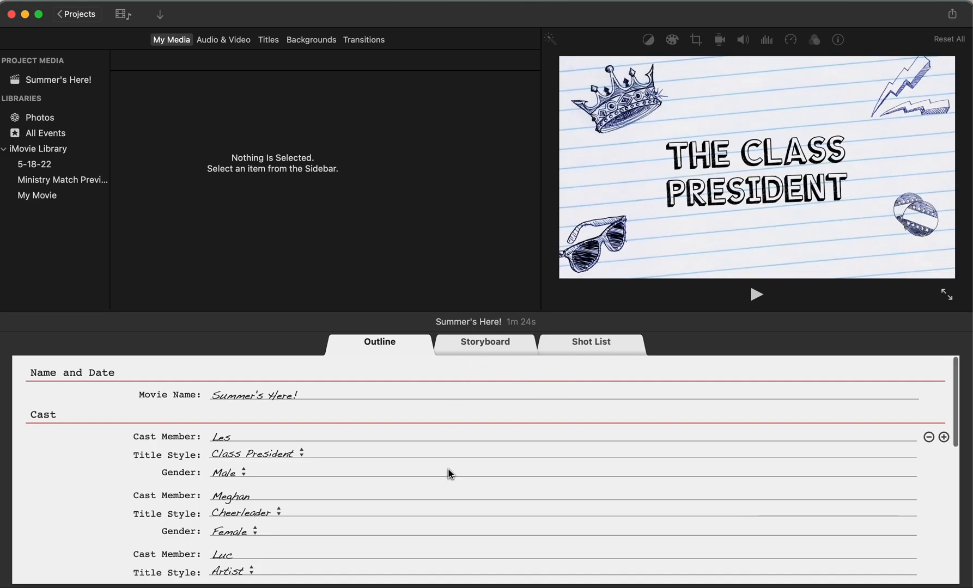
Step: In the storyboard, set the opening studio title to "Bright Films"
click(489, 351)
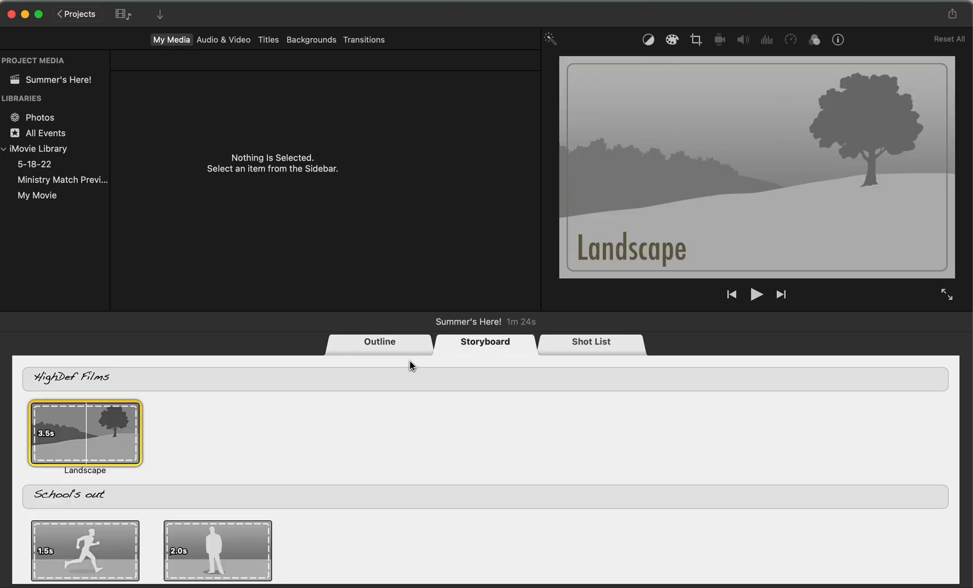
scroll(333, 418, down, 2)
scroll(334, 418, up, 2)
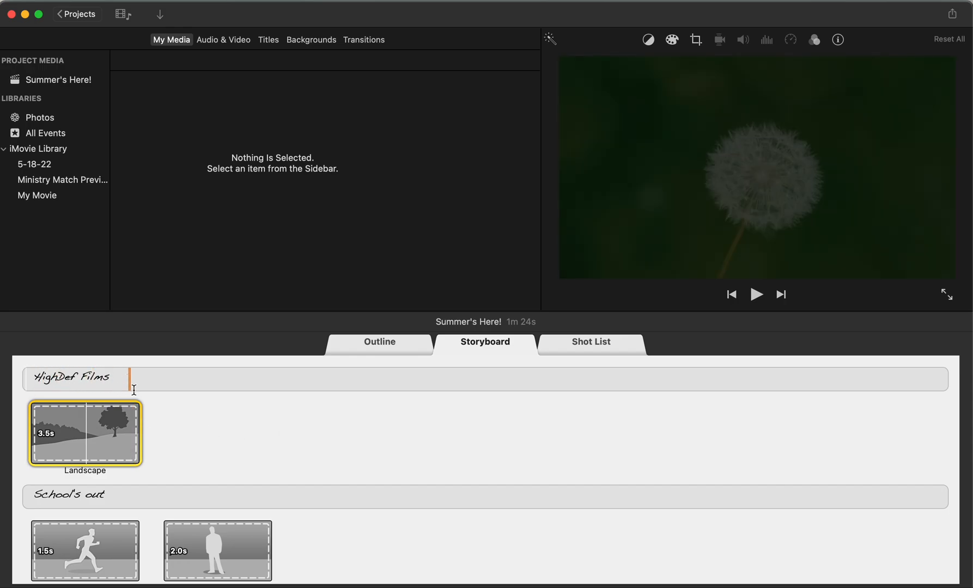
click(59, 379)
double_click(58, 379)
text(Bright)
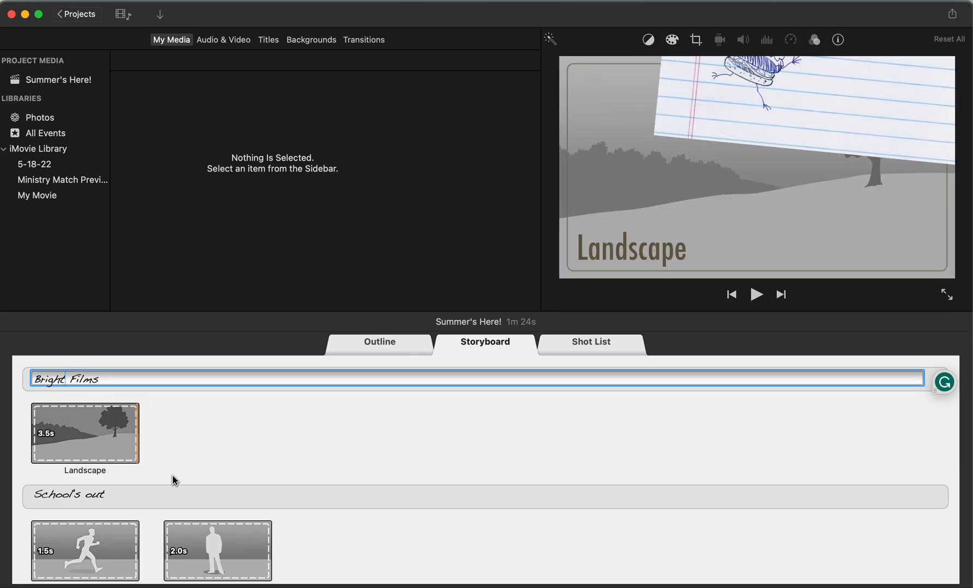
Step: Look through the storyboard's captions and shot placeholders from the opening down to the credits
scroll(122, 499, down, 4)
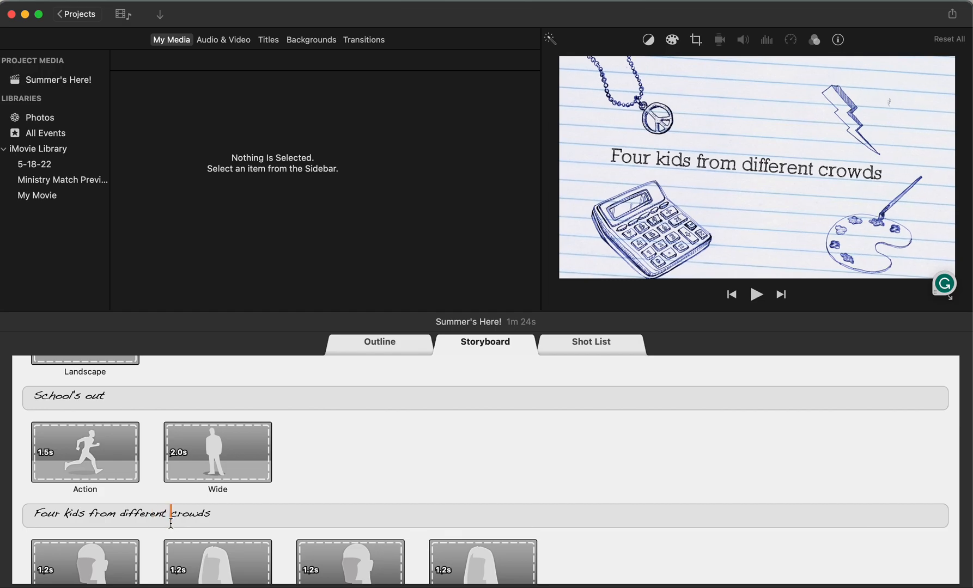
scroll(171, 531, down, 5)
scroll(148, 489, down, 5)
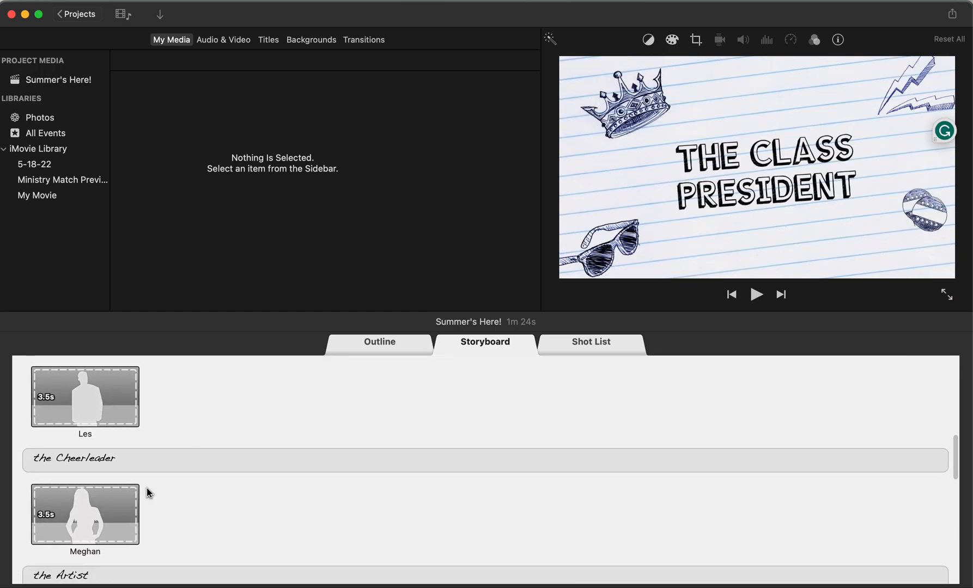
scroll(128, 460, down, 5)
scroll(120, 442, down, 3)
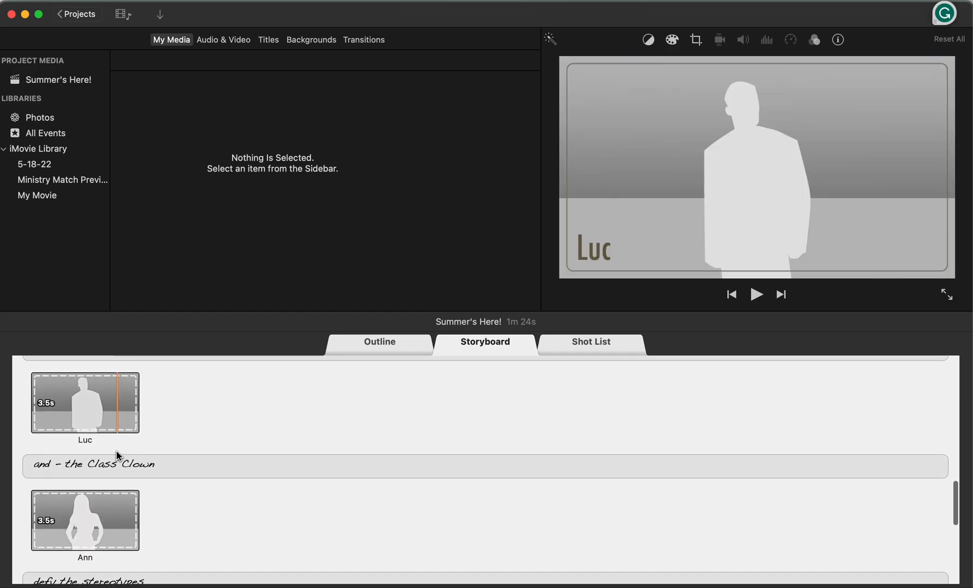
scroll(170, 475, down, 2)
scroll(169, 473, down, 3)
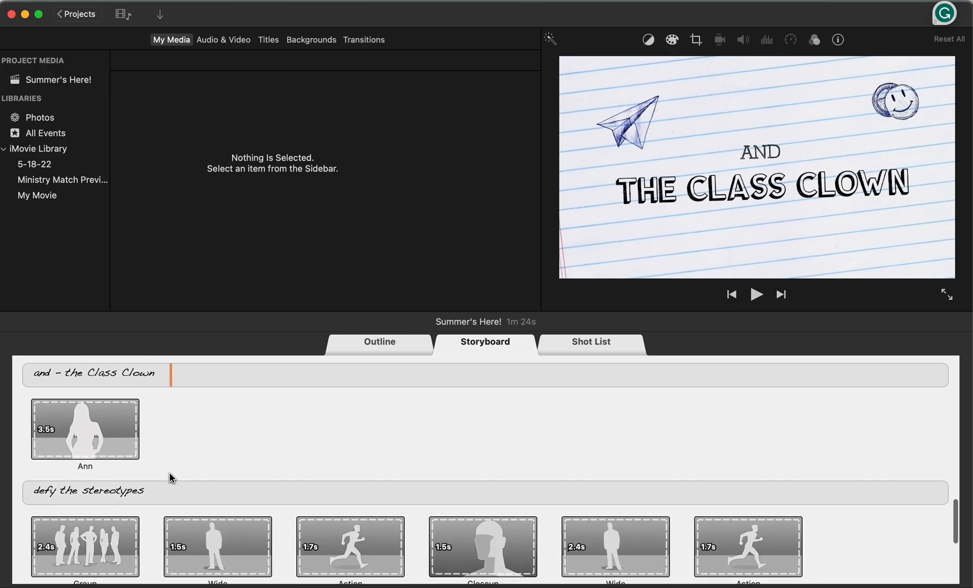
scroll(120, 525, down, 5)
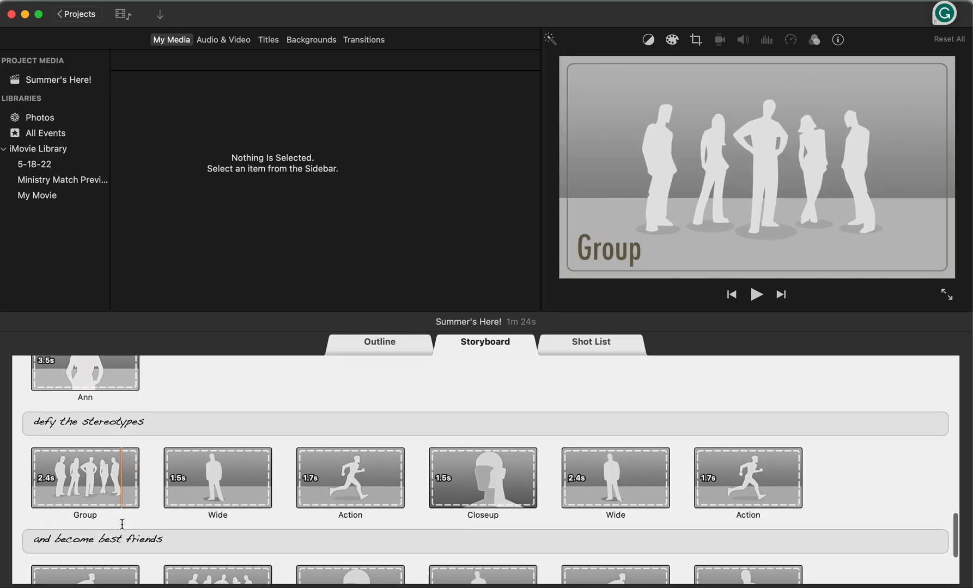
click(155, 531)
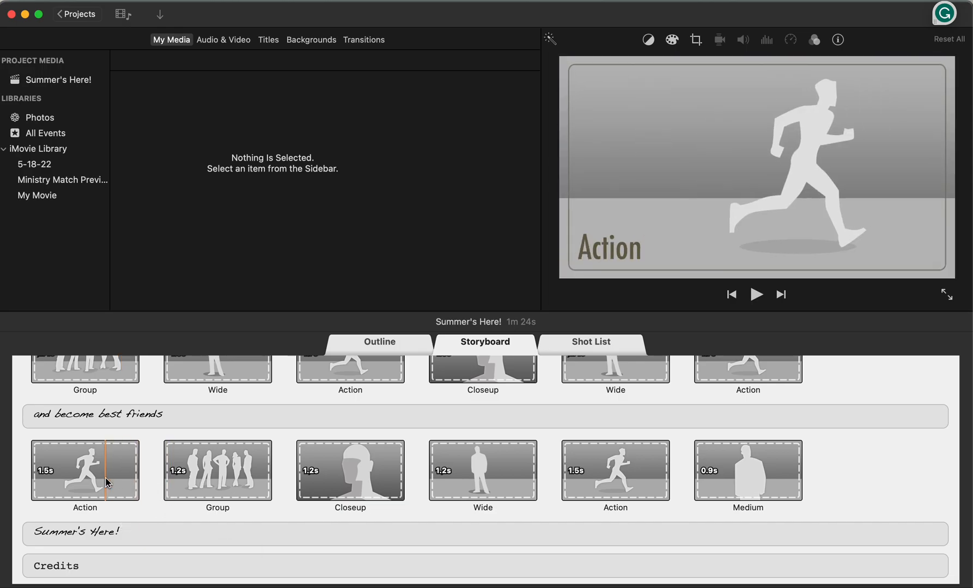
Step: Review the shot types and durations in the early storyboard sections, including the cast closeups under "Four kids from different crowds"
scroll(164, 468, up, 10)
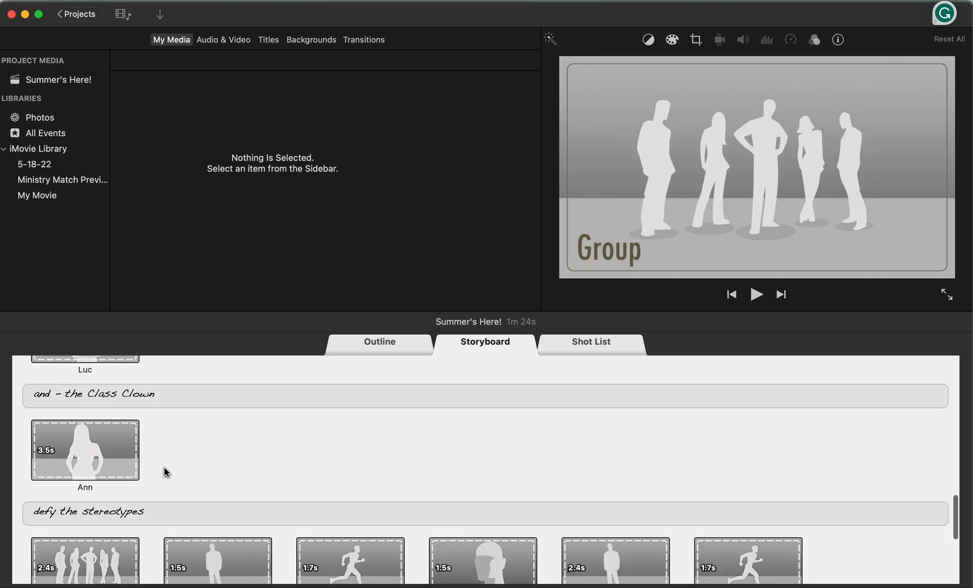
scroll(165, 472, up, 10)
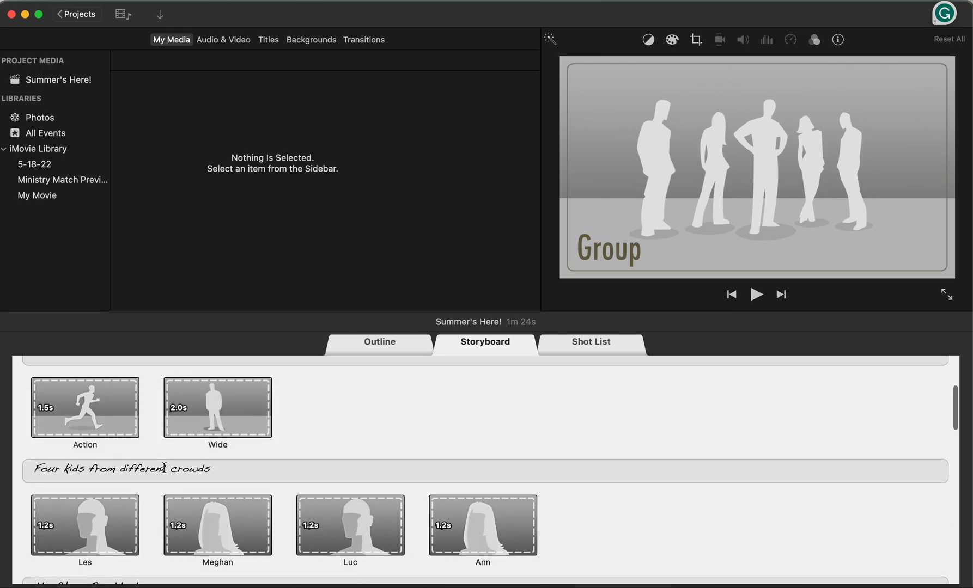
scroll(164, 468, down, 5)
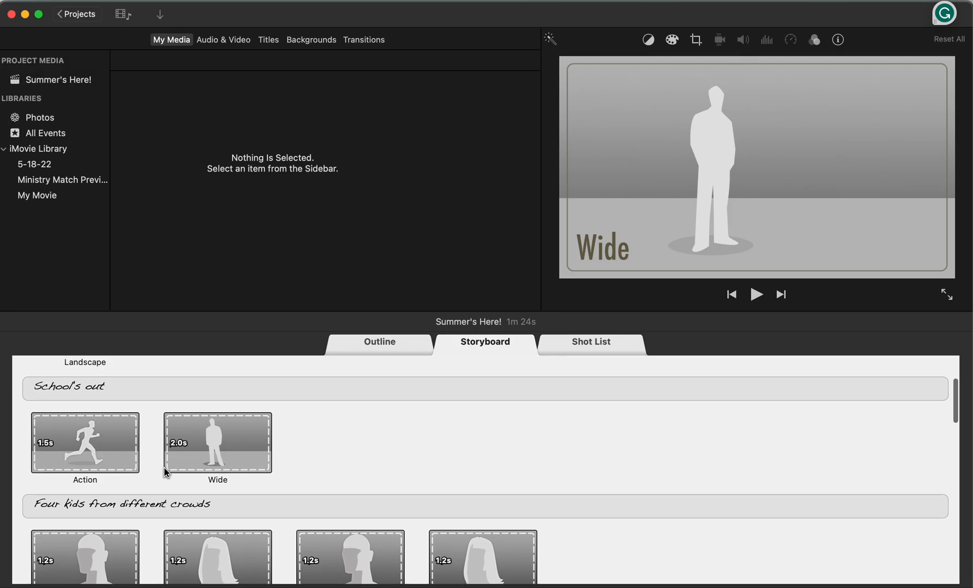
scroll(165, 469, down, 1)
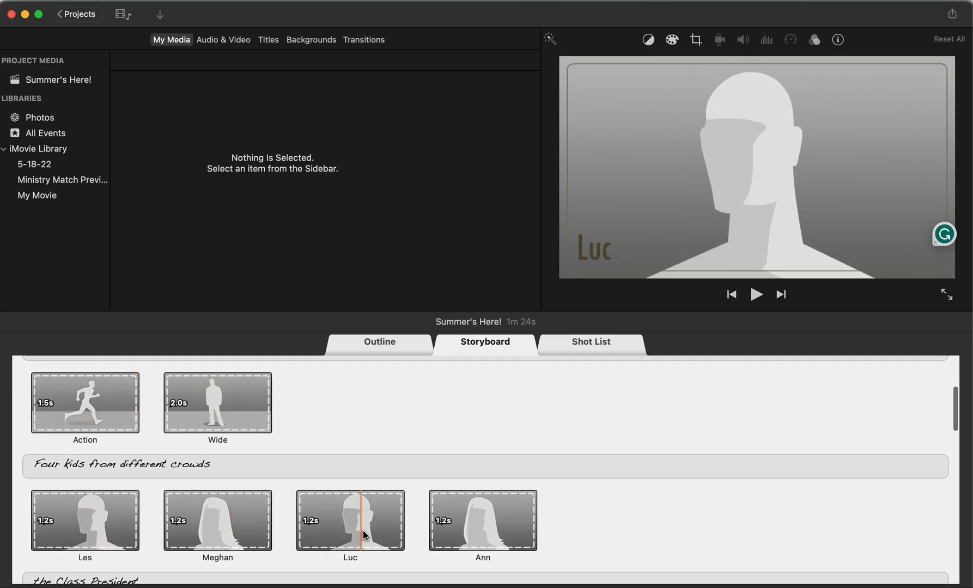
scroll(524, 534, down, 4)
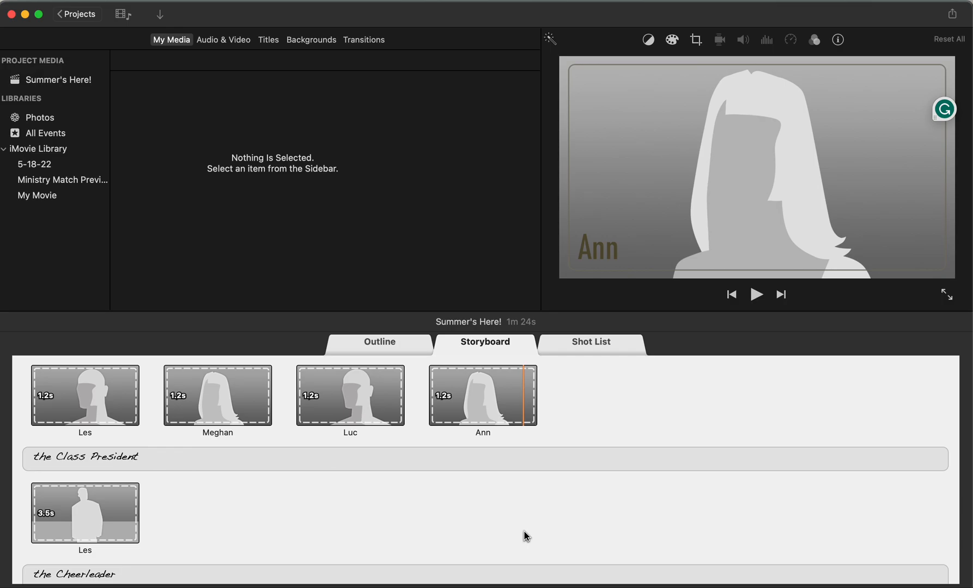
scroll(292, 531, down, 3)
scroll(292, 530, up, 2)
scroll(292, 530, down, 10)
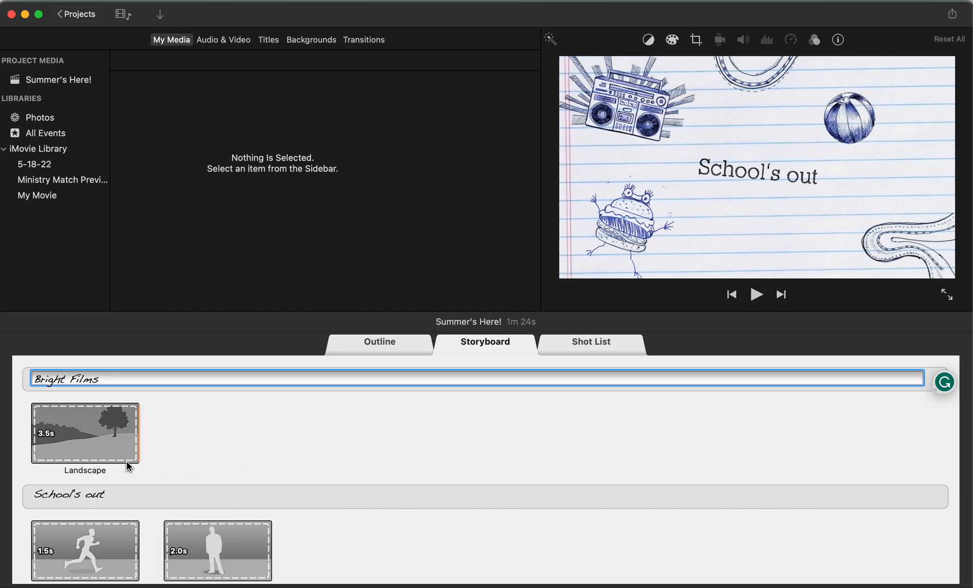
scroll(116, 487, down, 1)
scroll(115, 487, down, 2)
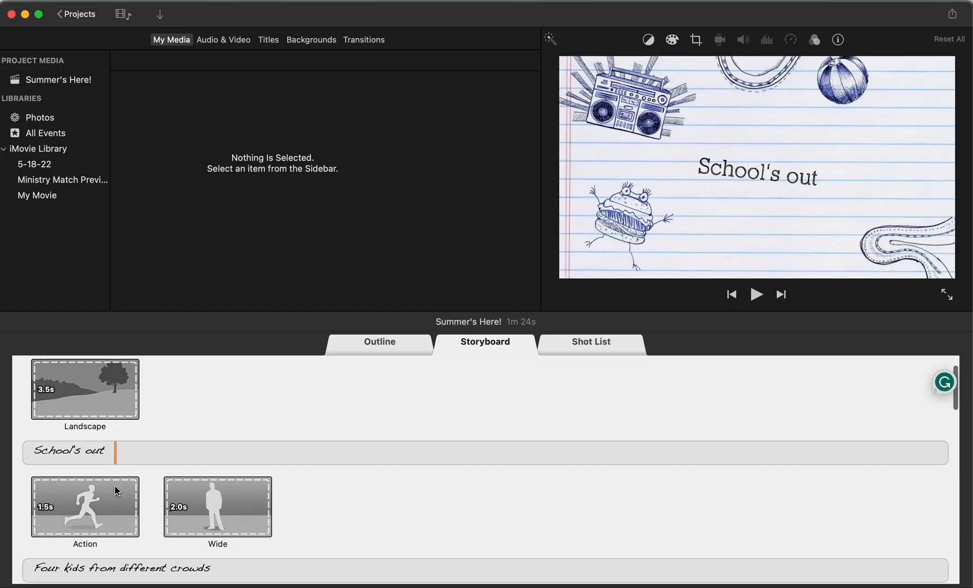
Step: Play the "Bright Films" opening title in the preview and pause it once the studio name shows
scroll(116, 490, up, 3)
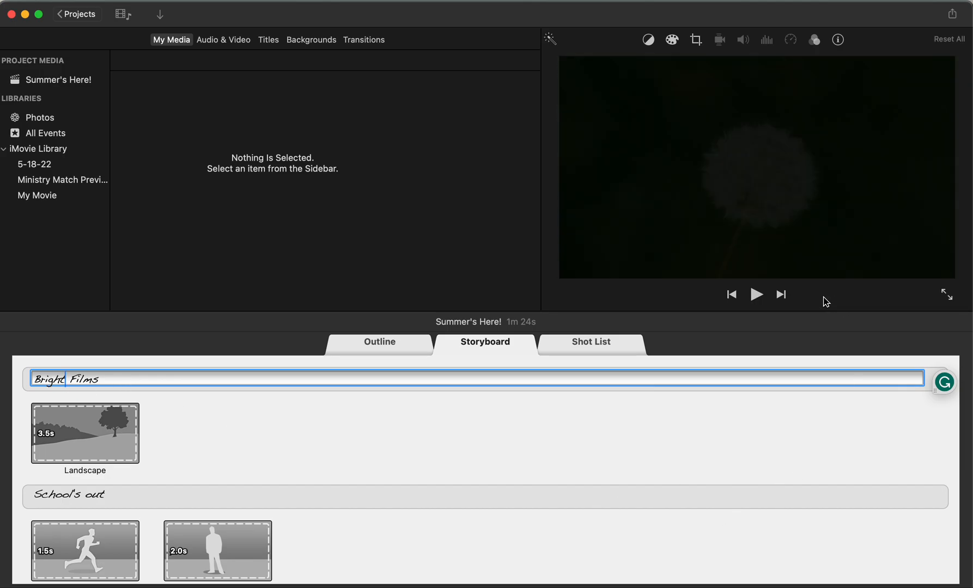
click(756, 295)
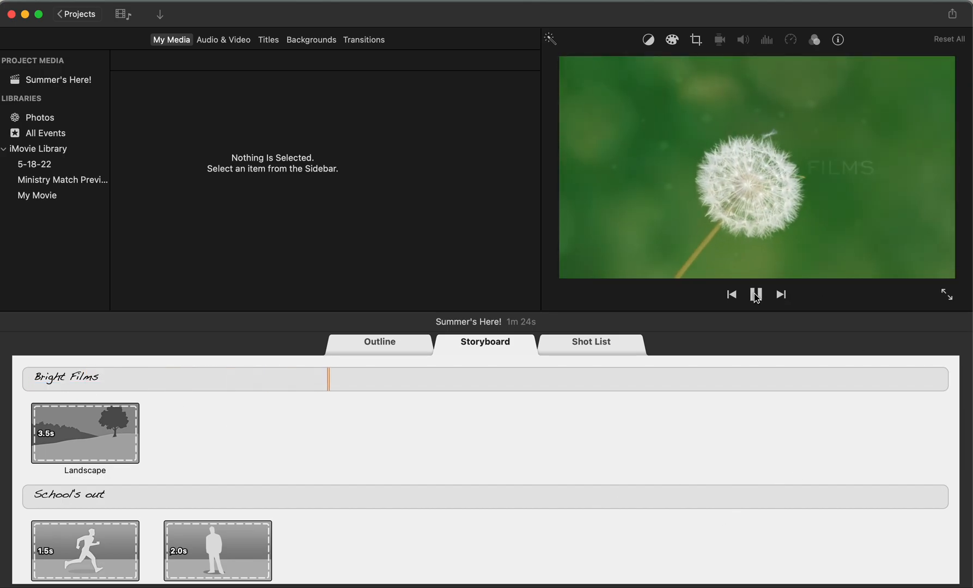
click(756, 295)
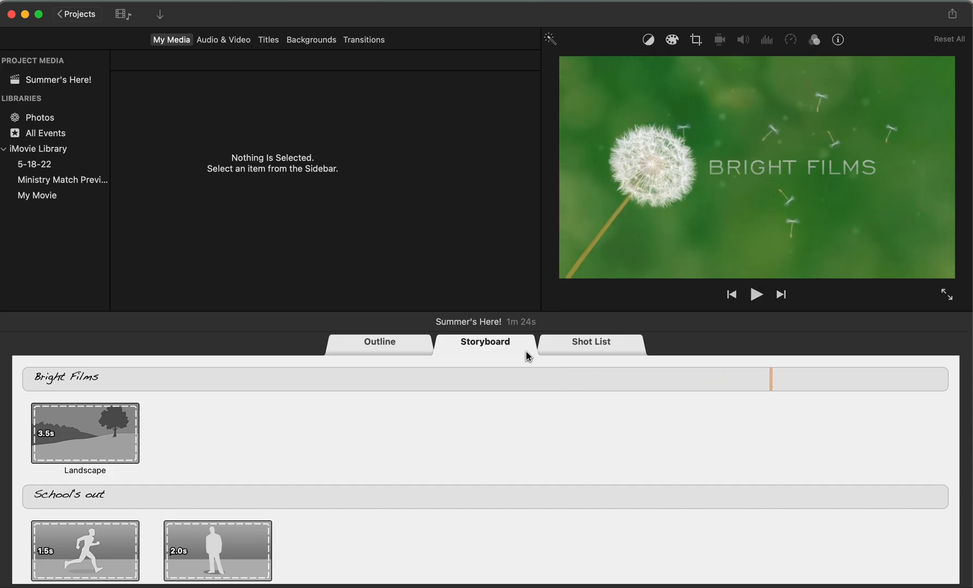
Step: Review the trailer's shot list, examining the clips grouped by cast member and by shot type, from action to wide
click(573, 353)
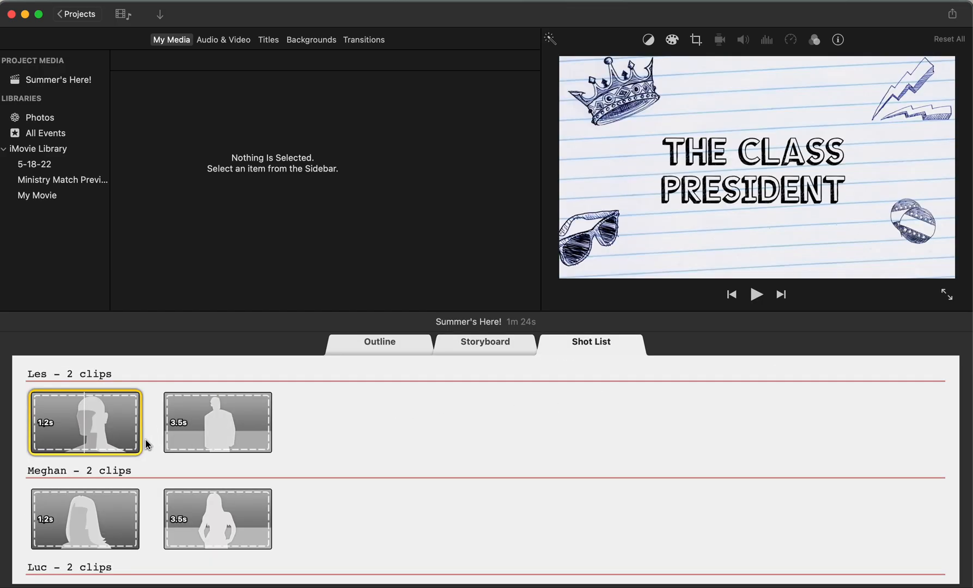
scroll(149, 455, down, 5)
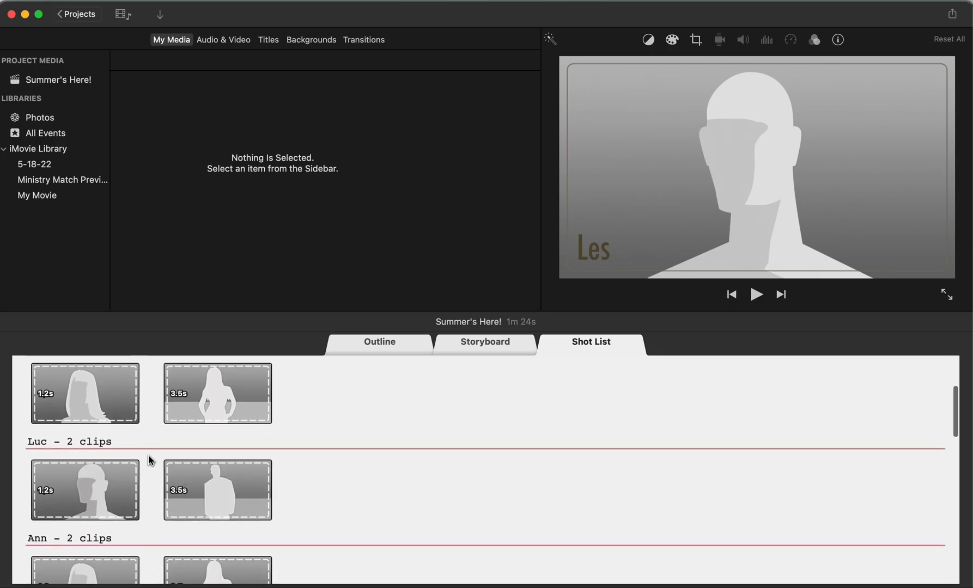
scroll(169, 470, down, 10)
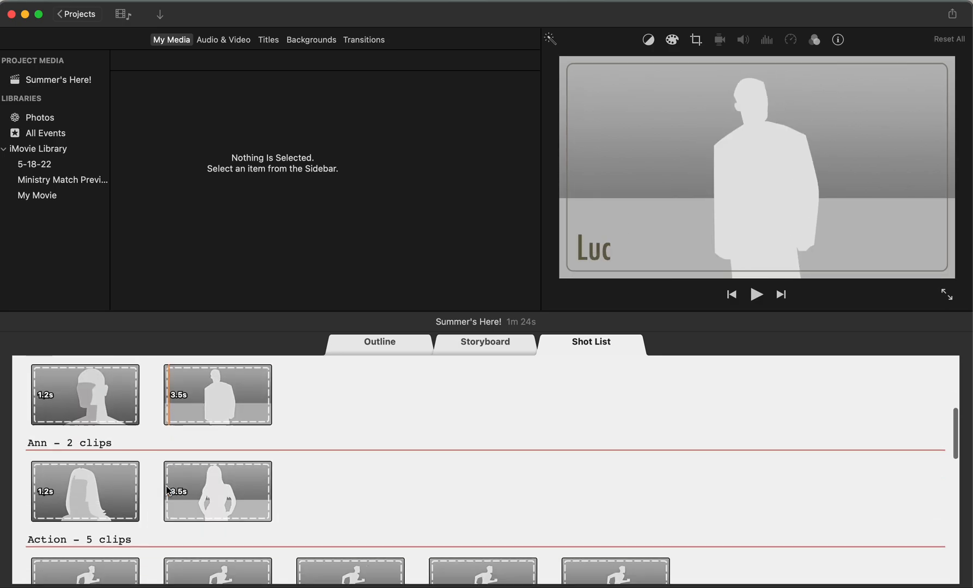
scroll(168, 489, down, 5)
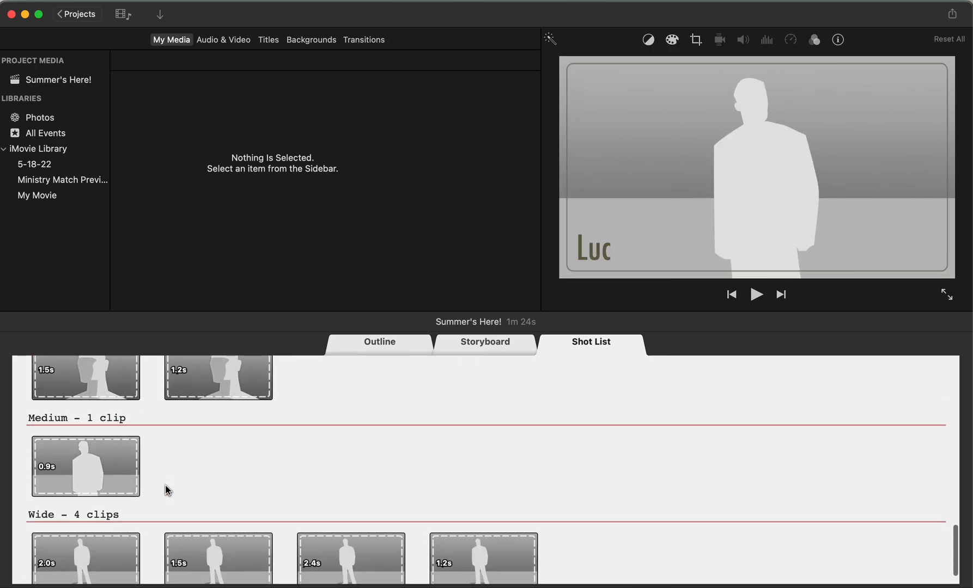
scroll(167, 490, up, 3)
scroll(167, 489, down, 3)
scroll(167, 490, up, 3)
scroll(168, 489, up, 3)
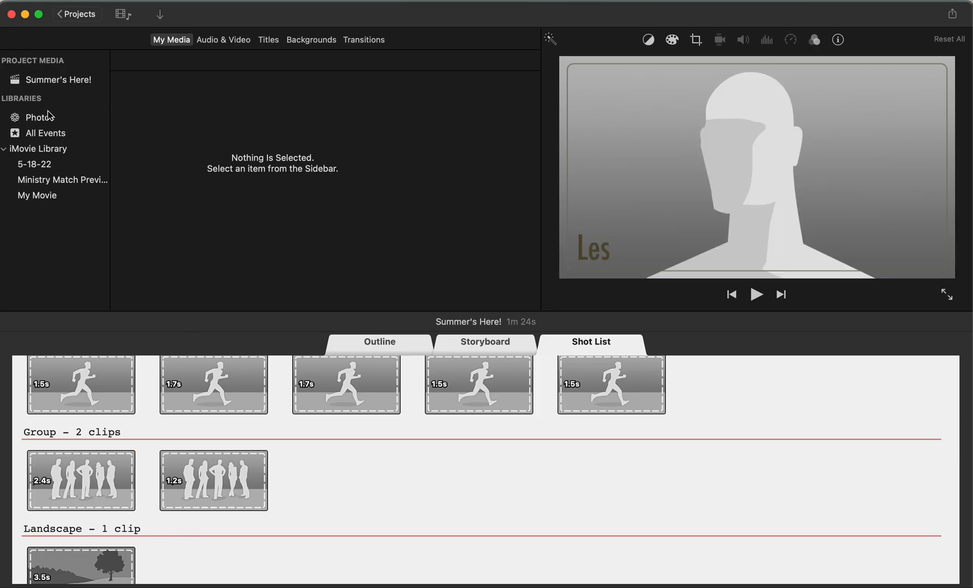
Step: Save the trailer under the name "Summer's Here!" and create a new movie project
click(61, 18)
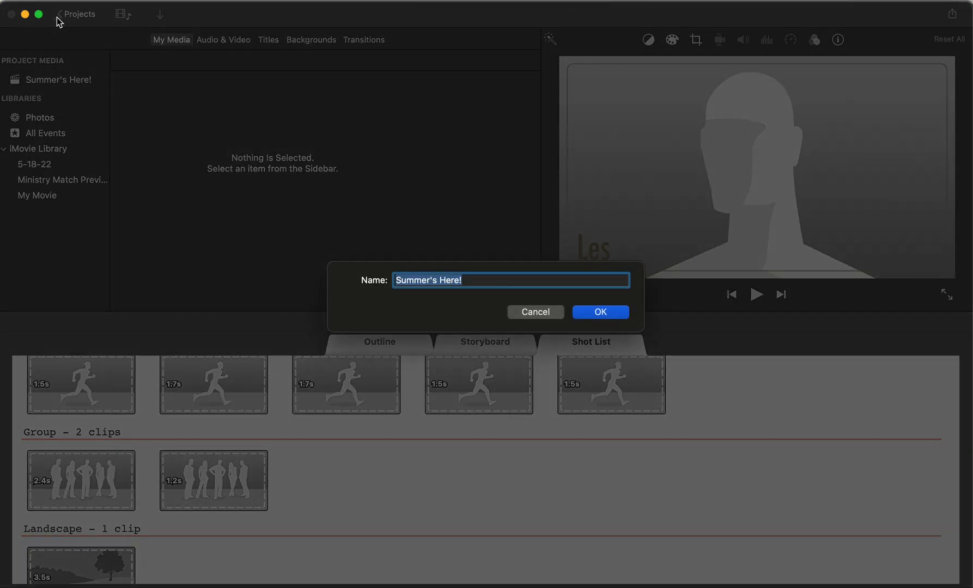
click(608, 317)
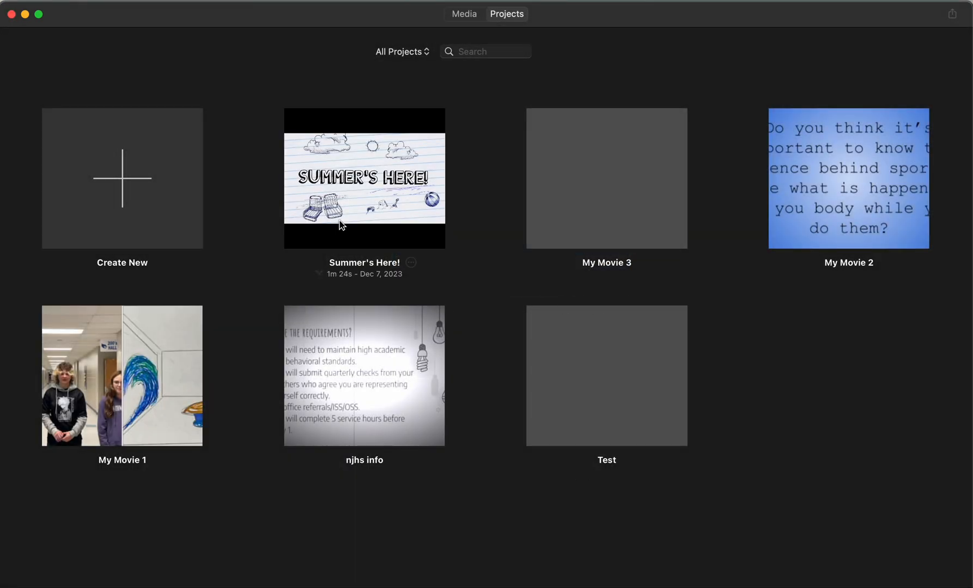
click(109, 168)
click(89, 254)
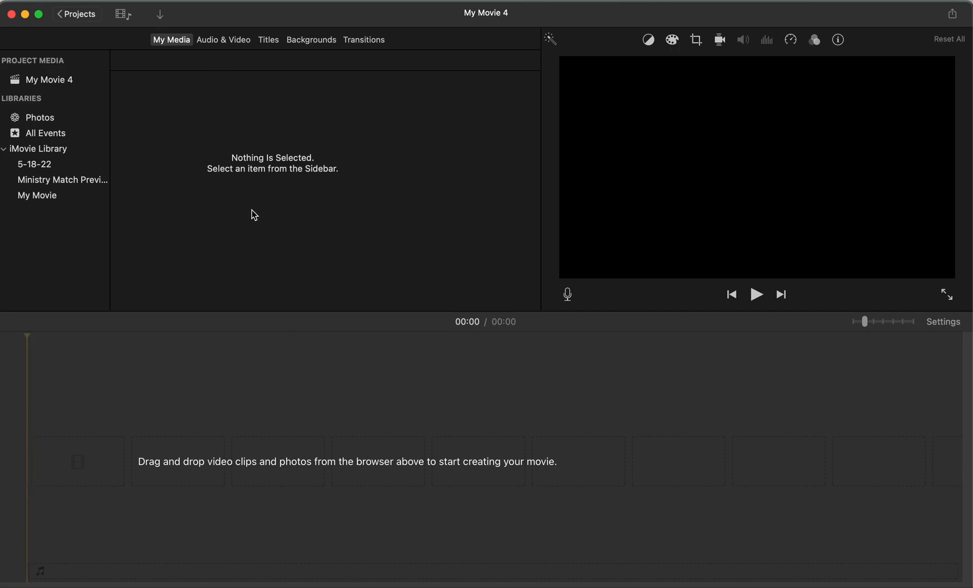
Step: Allow access to all photos in the photo library and open the "Birthday Books" album
click(43, 120)
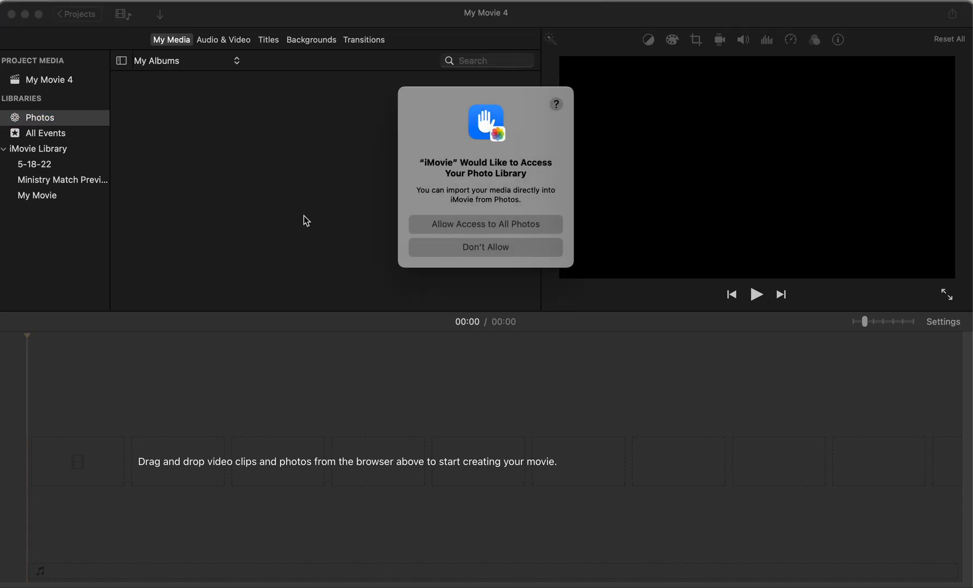
click(475, 226)
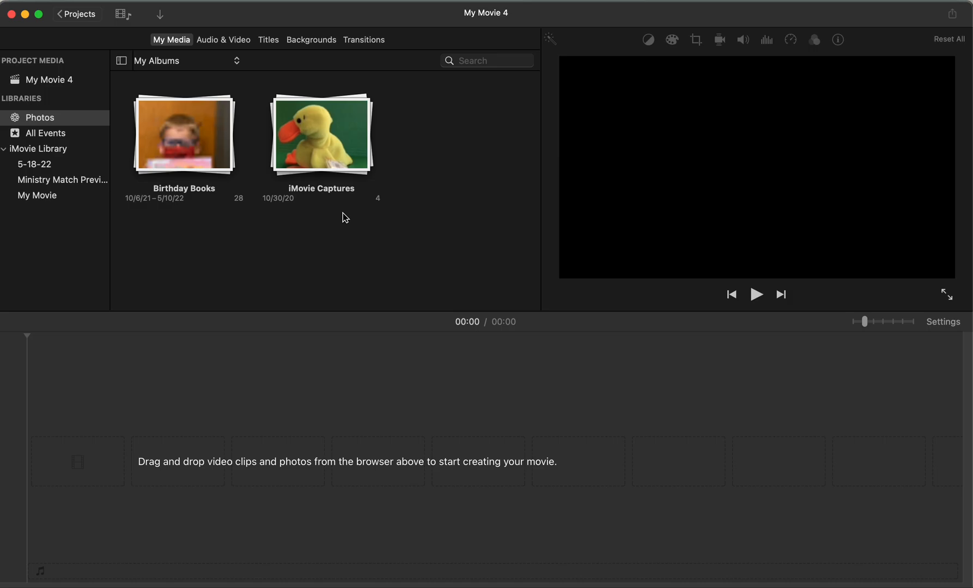
click(199, 147)
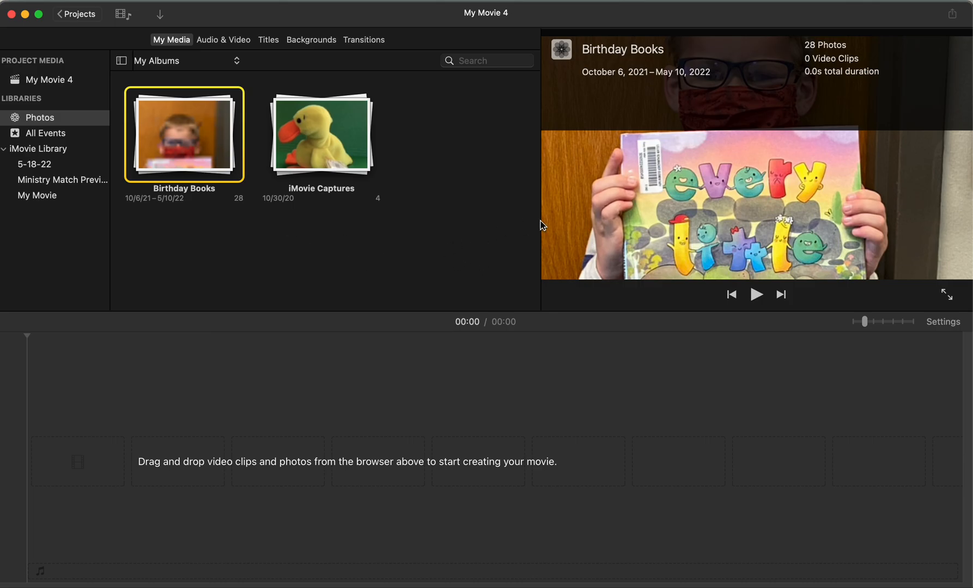
double_click(188, 150)
Step: Add the three photos in the album's second visible row to the timeline one after another, in album order
drag(174, 249, 39, 505)
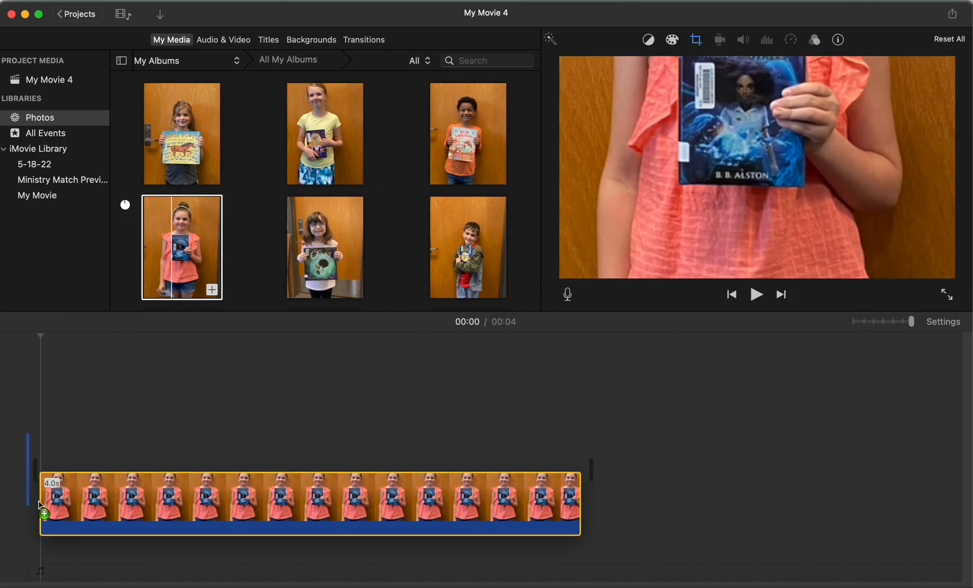
drag(340, 237, 612, 469)
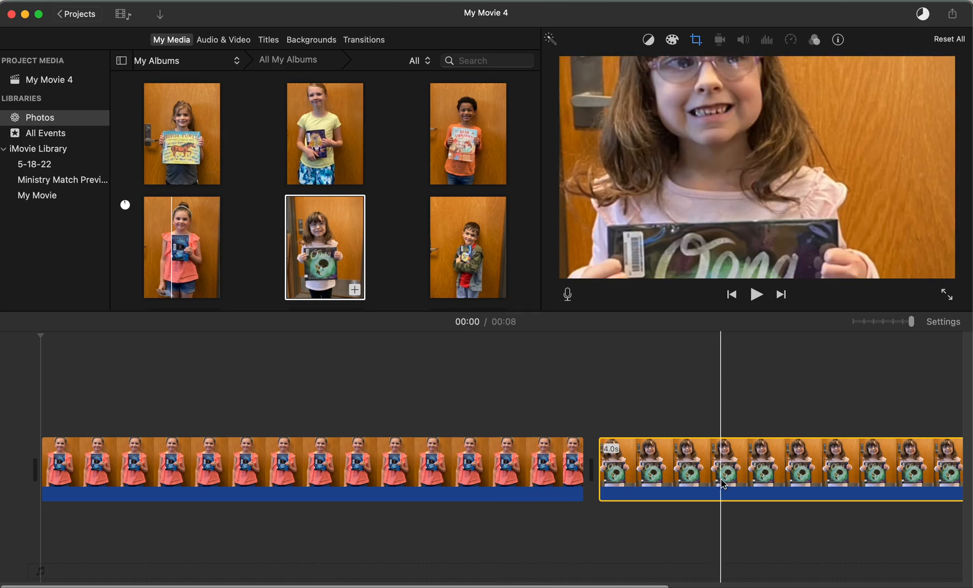
scroll(722, 483, right, 10)
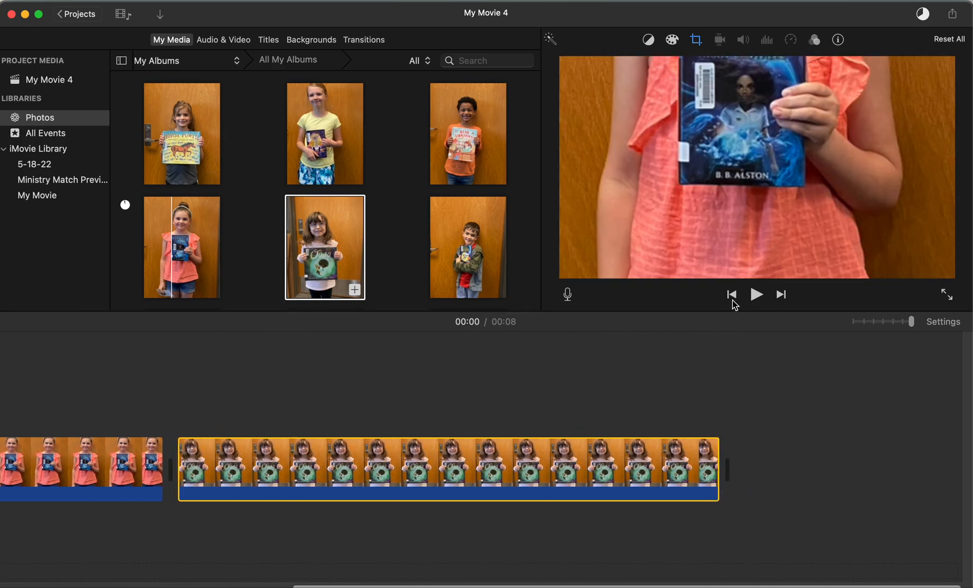
drag(444, 243, 744, 436)
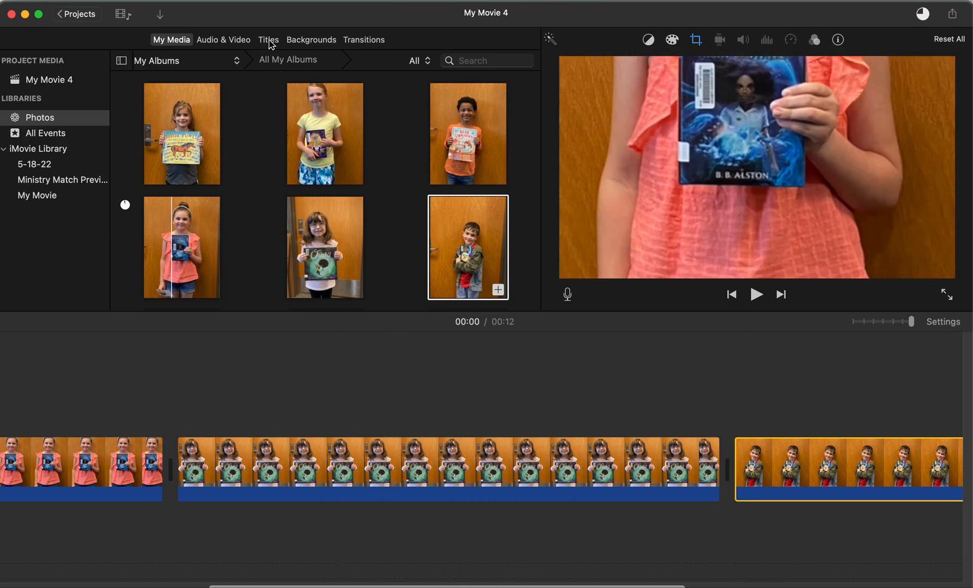
Step: Insert a Split title between the first and second photos and set its text to "ONCE UPON A TIME..."
click(269, 40)
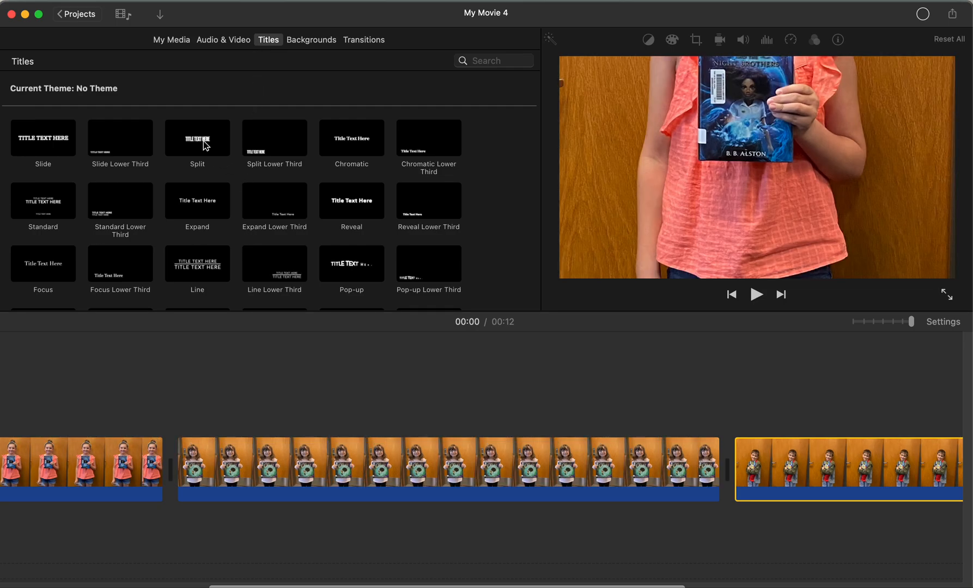
drag(203, 141, 160, 468)
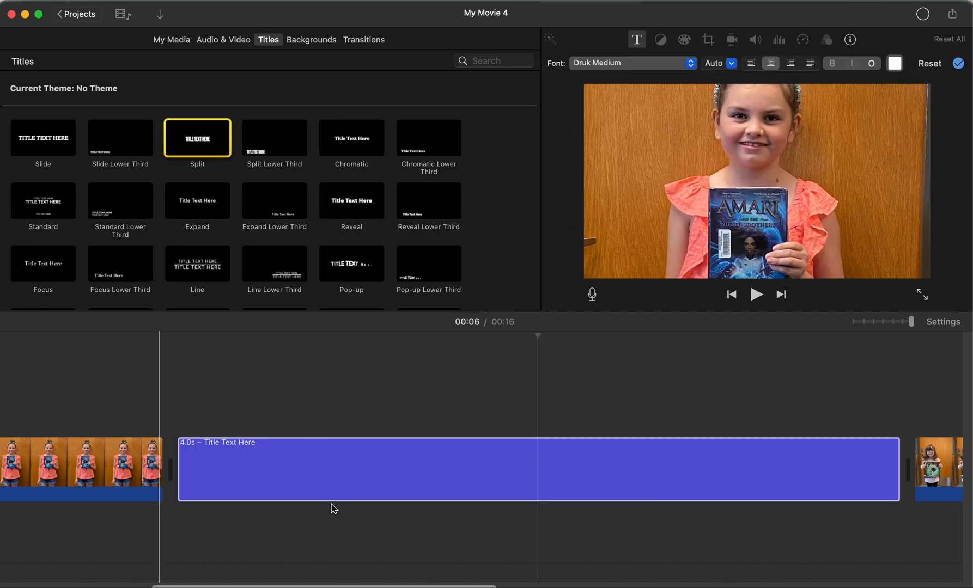
click(238, 452)
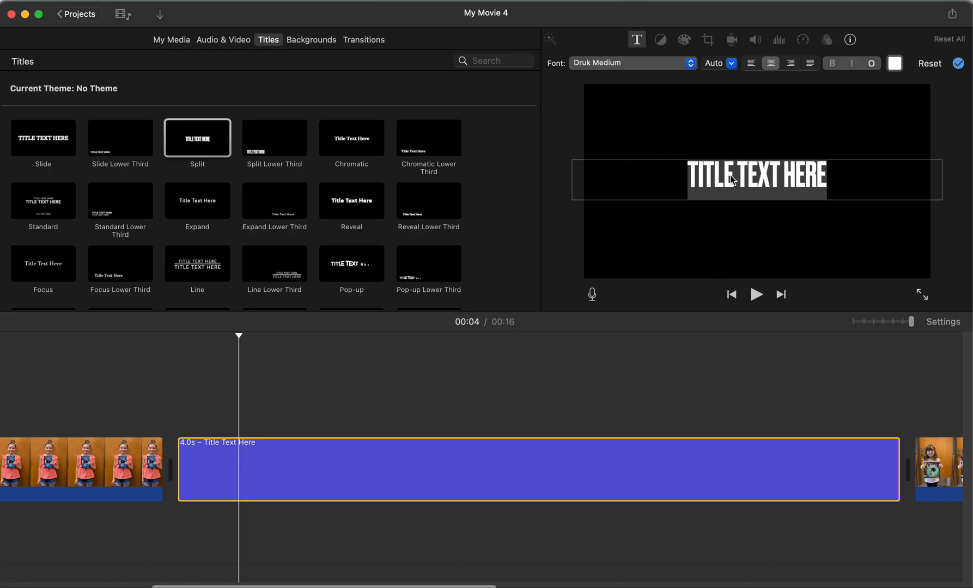
triple_click(731, 179)
text(ONCE UPON)
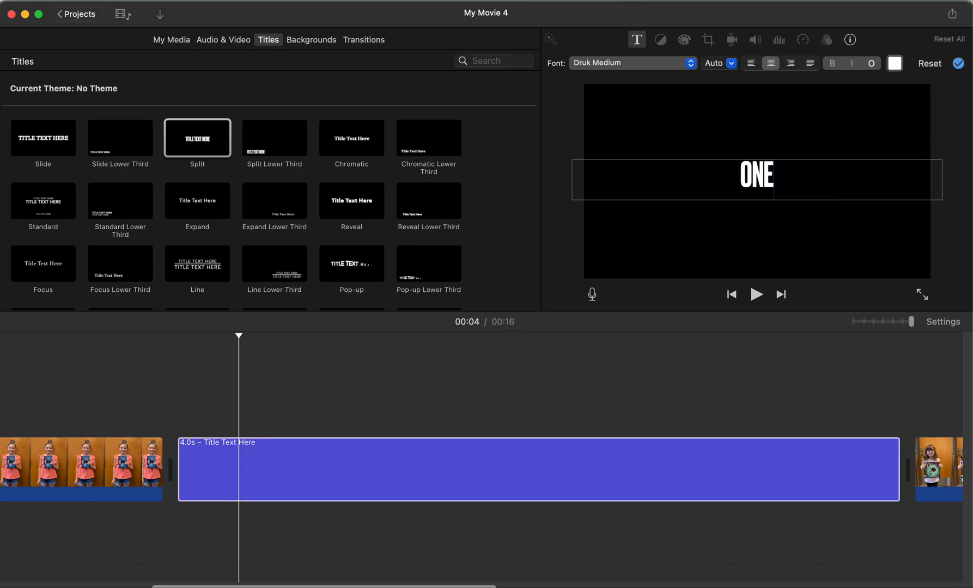
text( A TIME...)
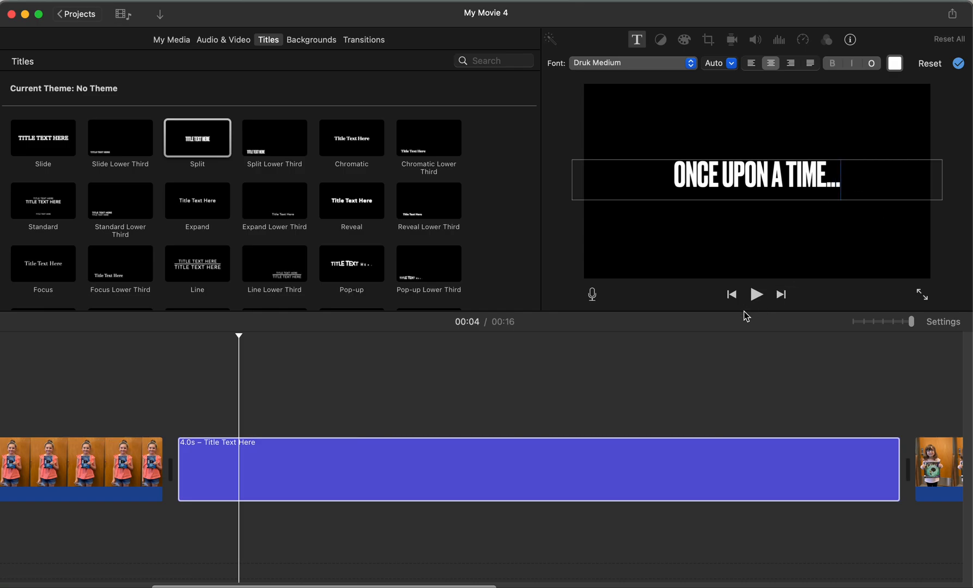
Step: Play the movie from its beginning, pause at the third photo and select that clip
scroll(517, 456, left, 10)
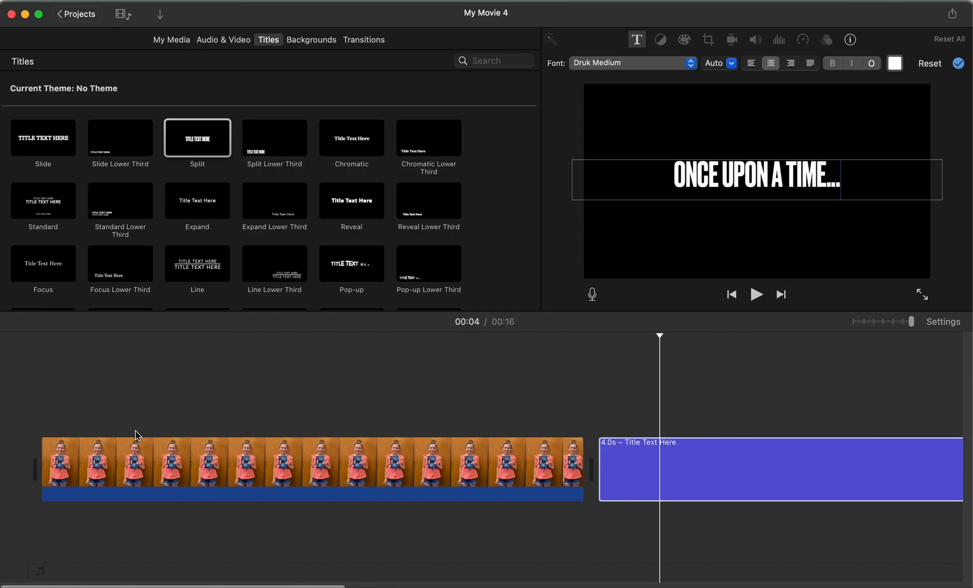
click(44, 441)
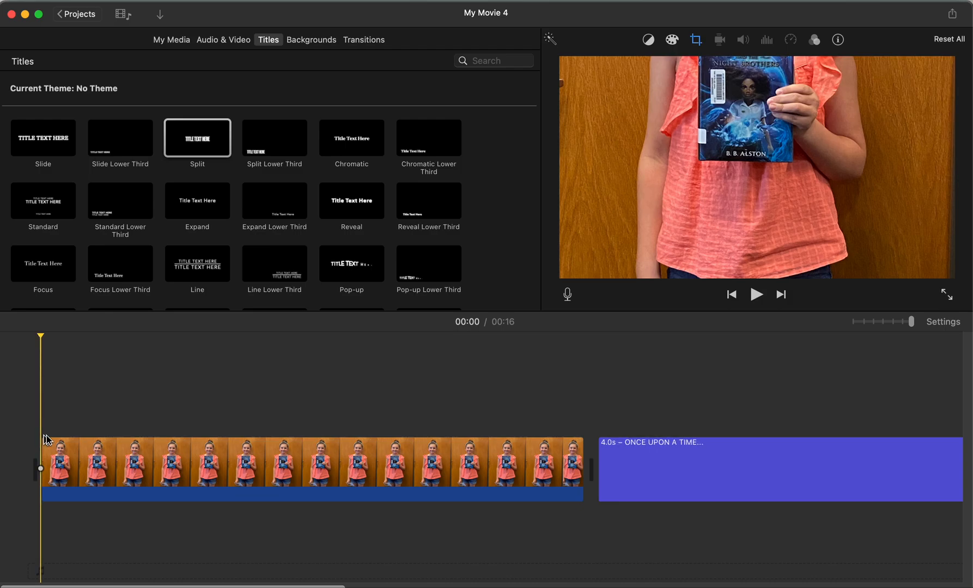
click(757, 294)
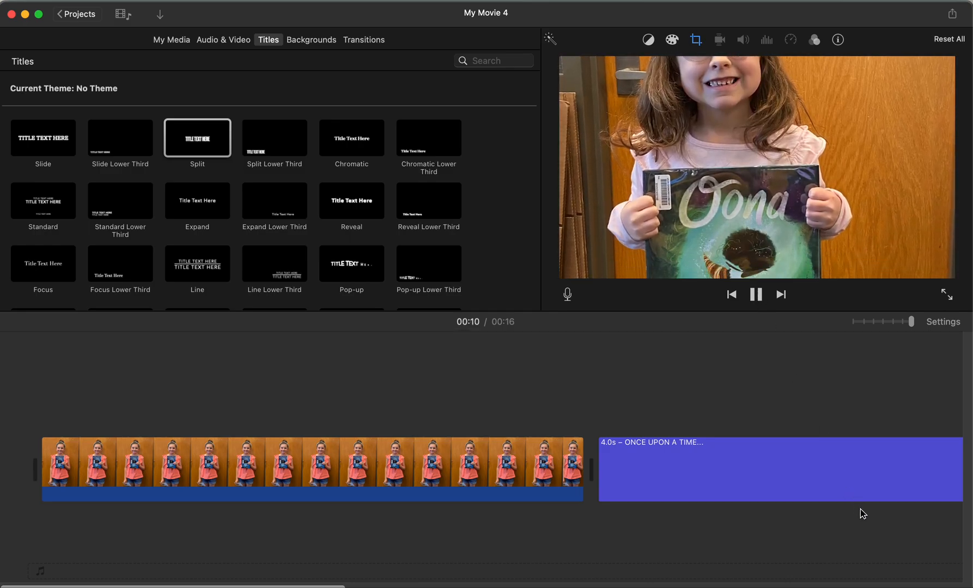
click(761, 298)
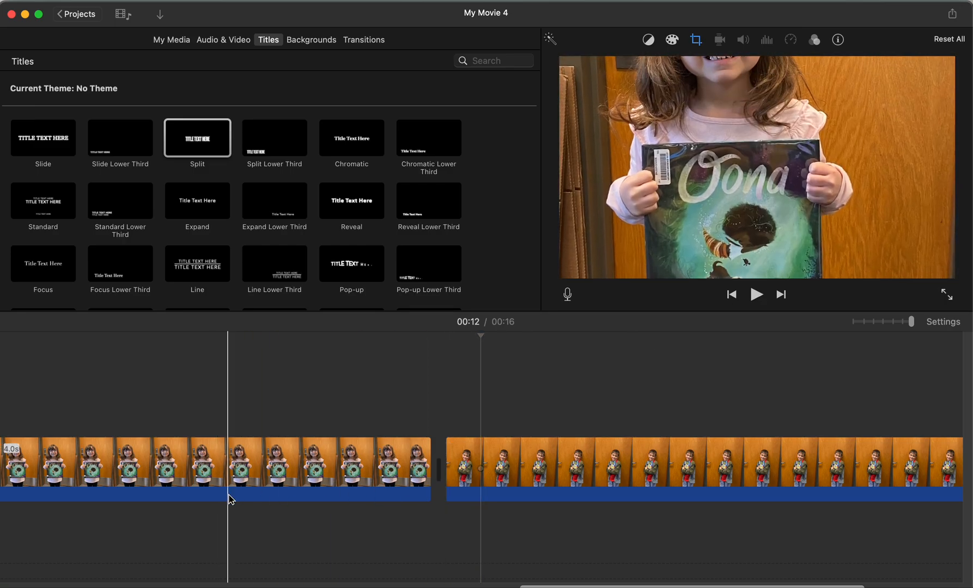
click(473, 481)
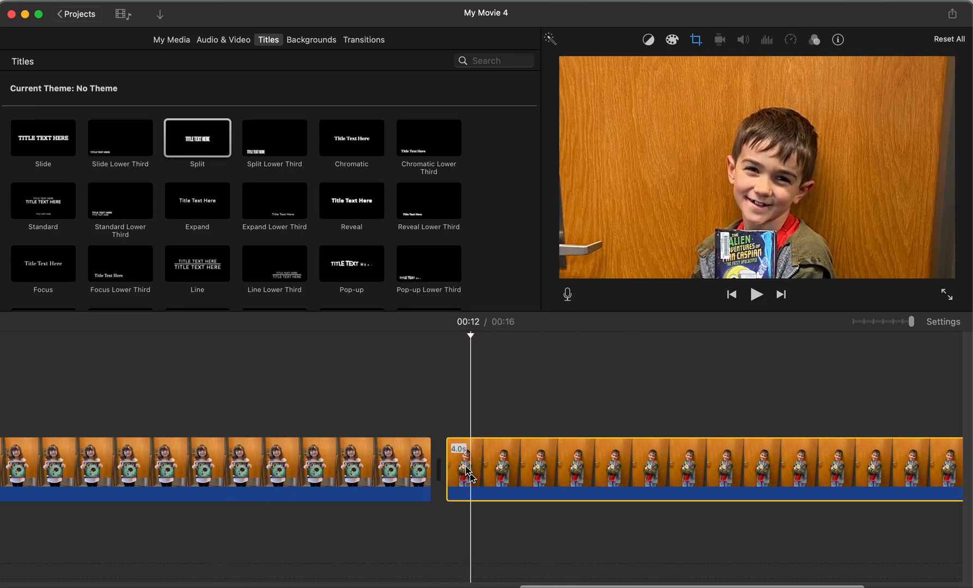
Step: Preview the "Modern" theme music and add it beneath the clips from the start of the movie
click(224, 40)
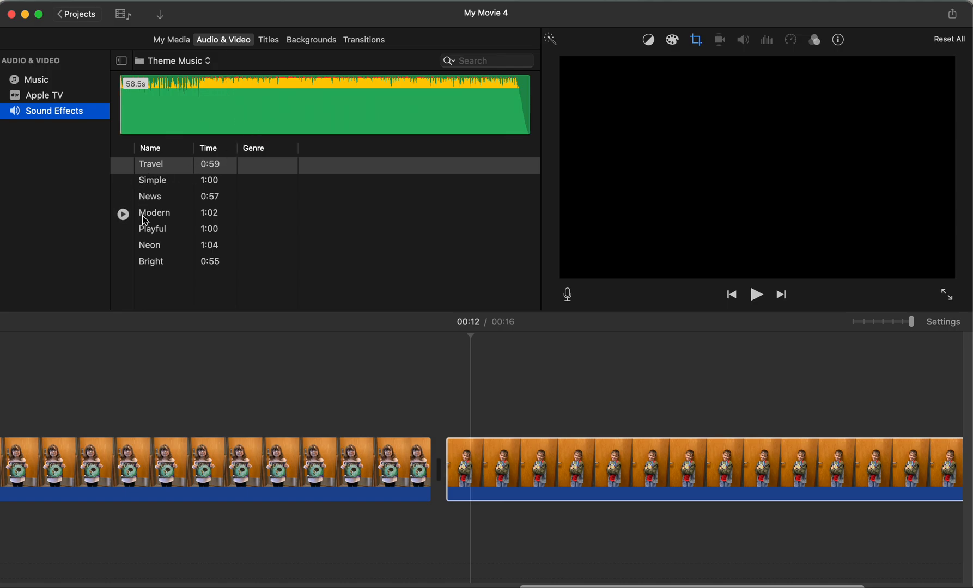
click(124, 214)
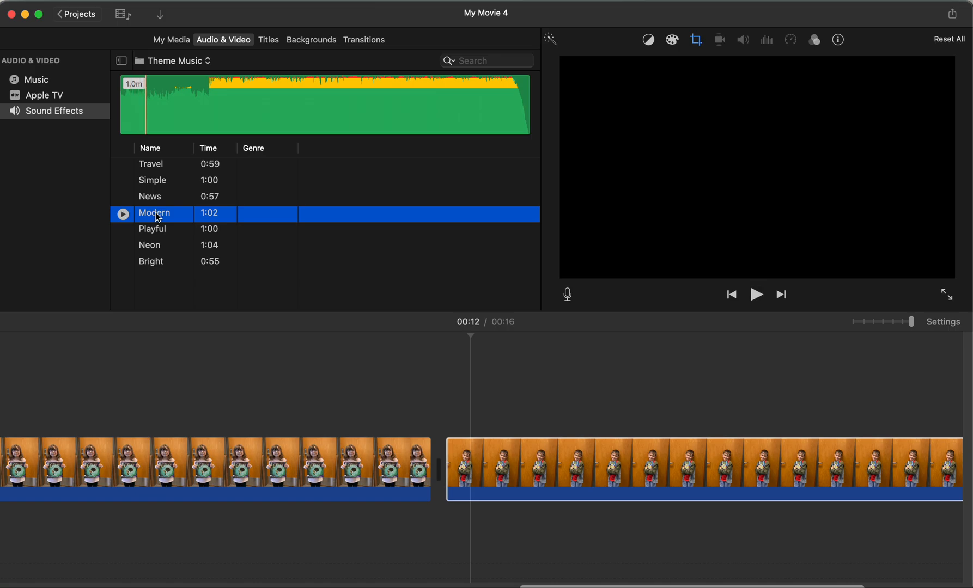
drag(137, 325, 4, 431)
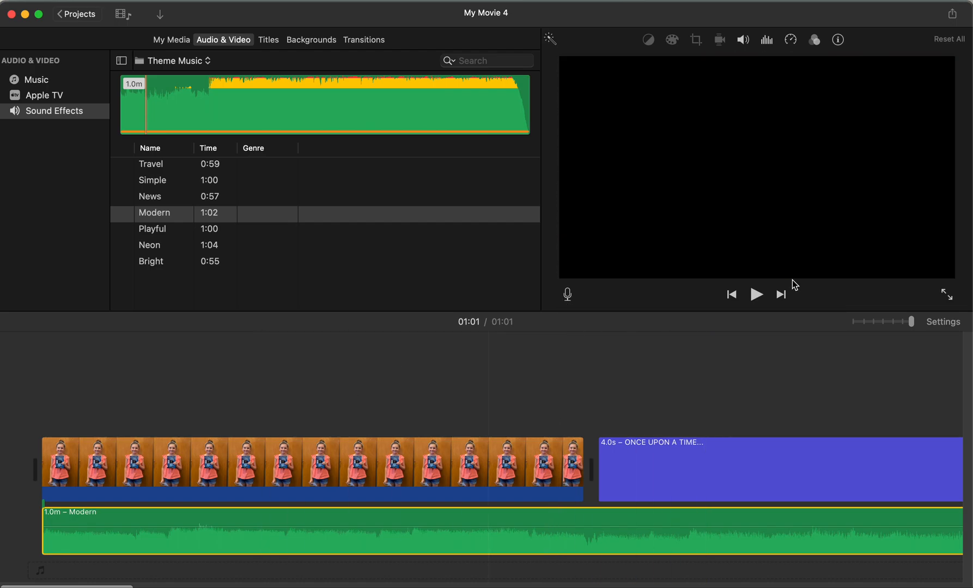
Step: Examine how far the "Modern" soundtrack runs past the last photo by comparing both ends in the timeline
click(781, 295)
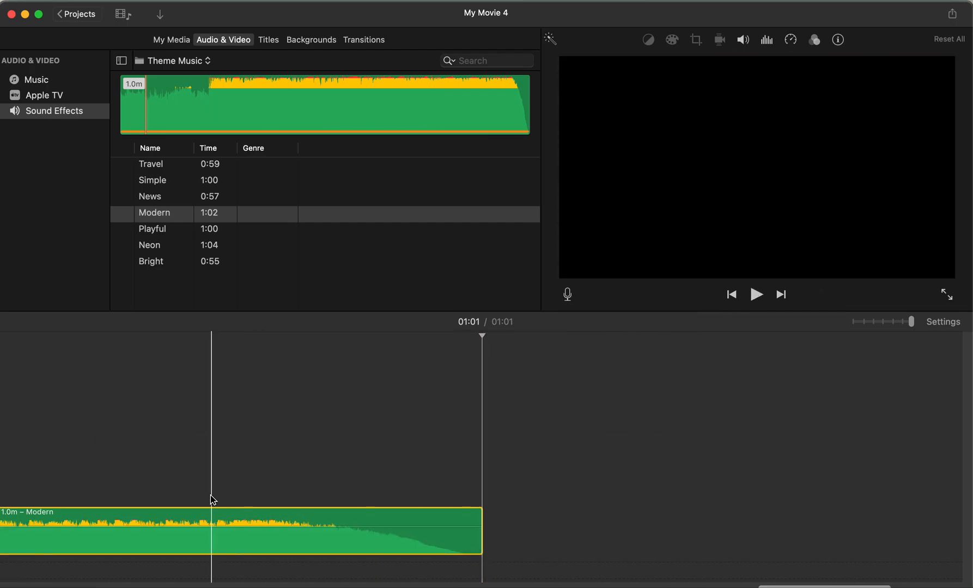
scroll(211, 497, left, 10)
scroll(211, 497, left, 10)
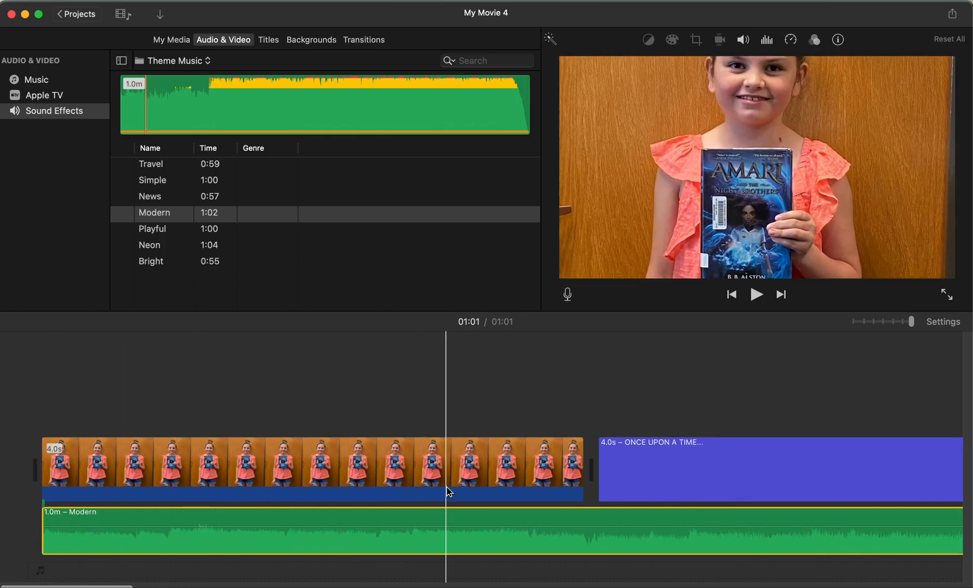
scroll(588, 504, right, 15)
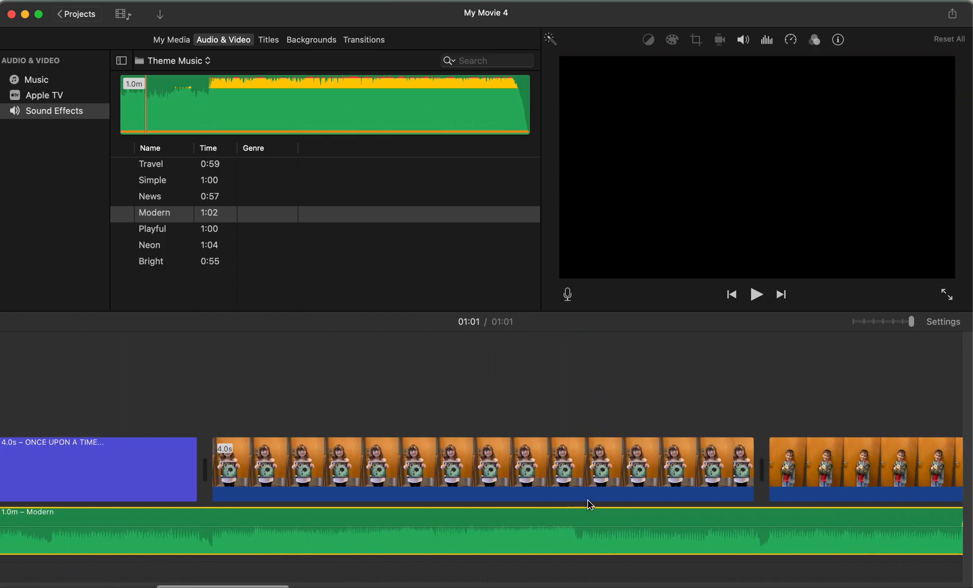
scroll(589, 505, right, 12)
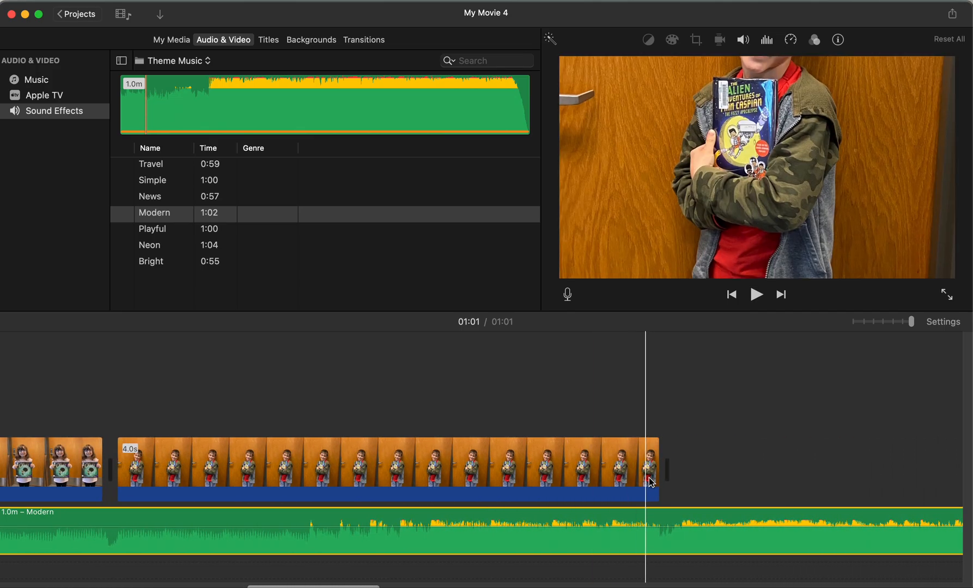
click(657, 484)
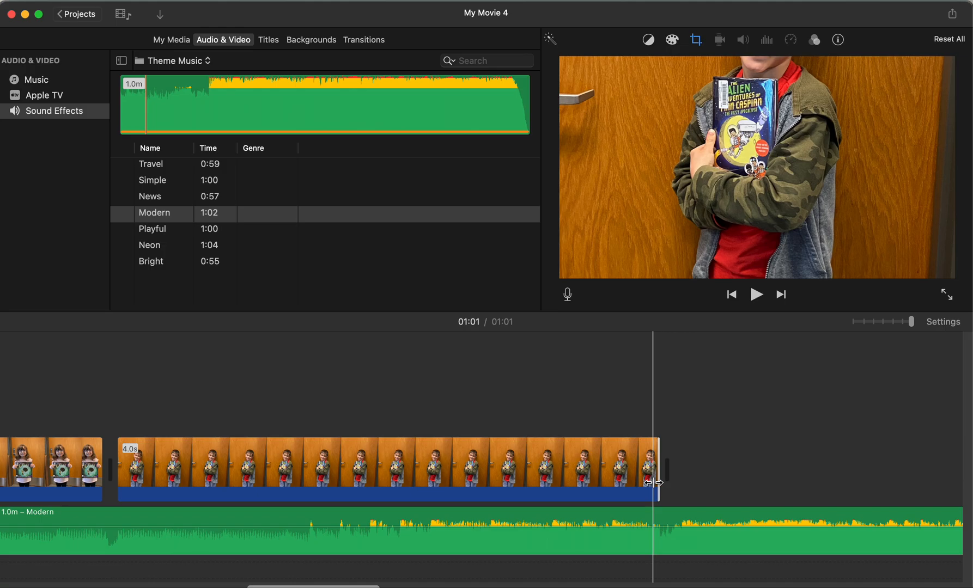
scroll(653, 482, right, 6)
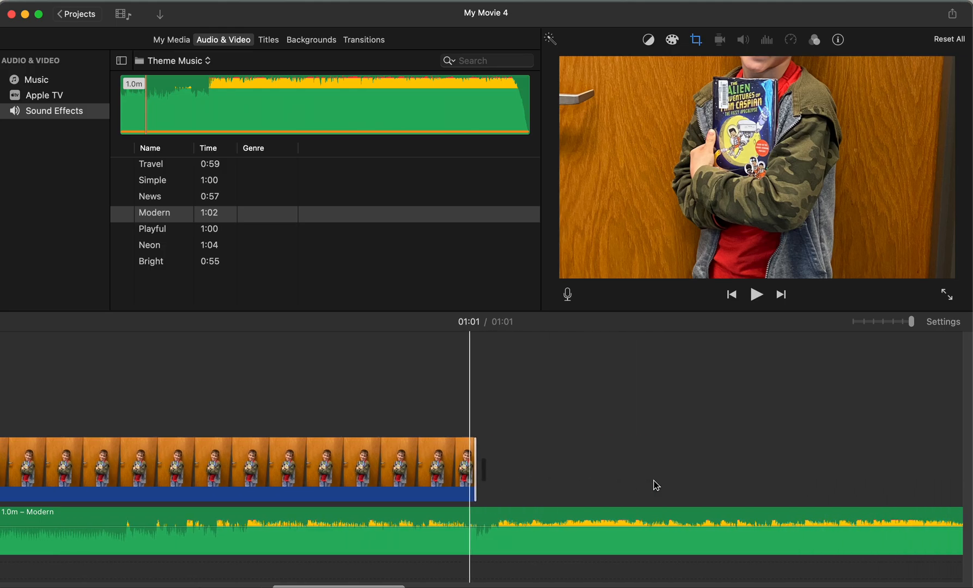
Step: Append three more album photos after the last clip: the striped-shirt reader, the "Madeline Finn and the Therapy Dog" reader, and the pink-headband reader
click(189, 40)
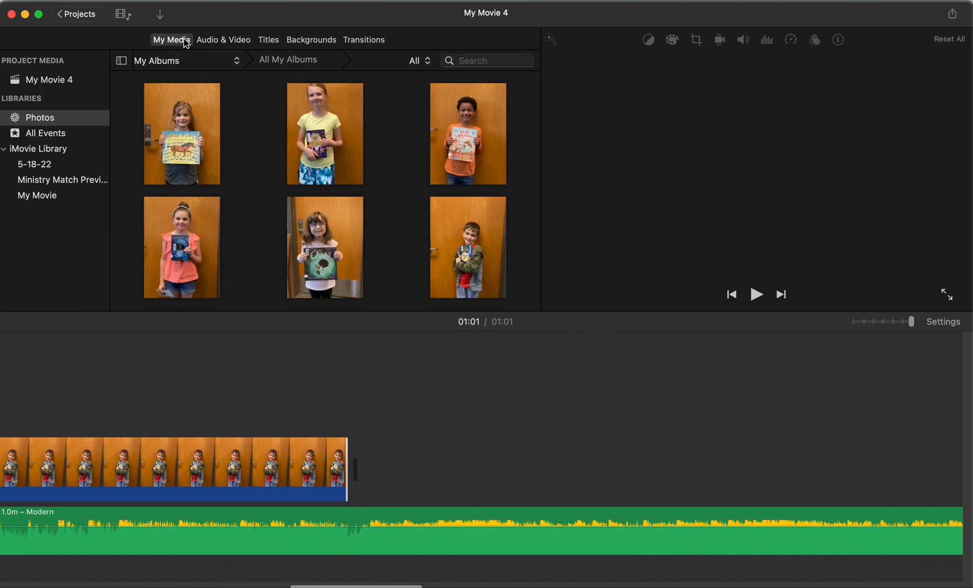
scroll(419, 238, down, 10)
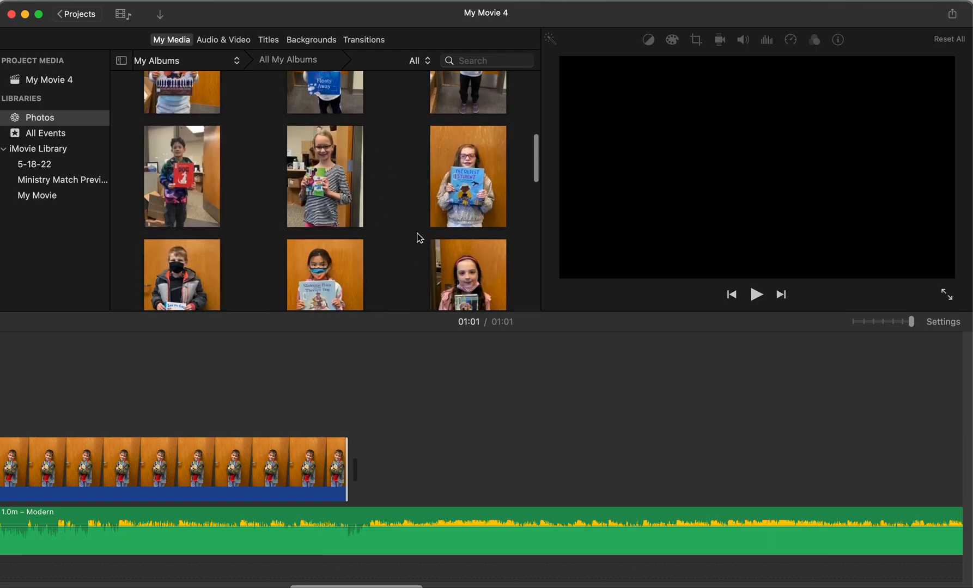
drag(322, 190, 410, 418)
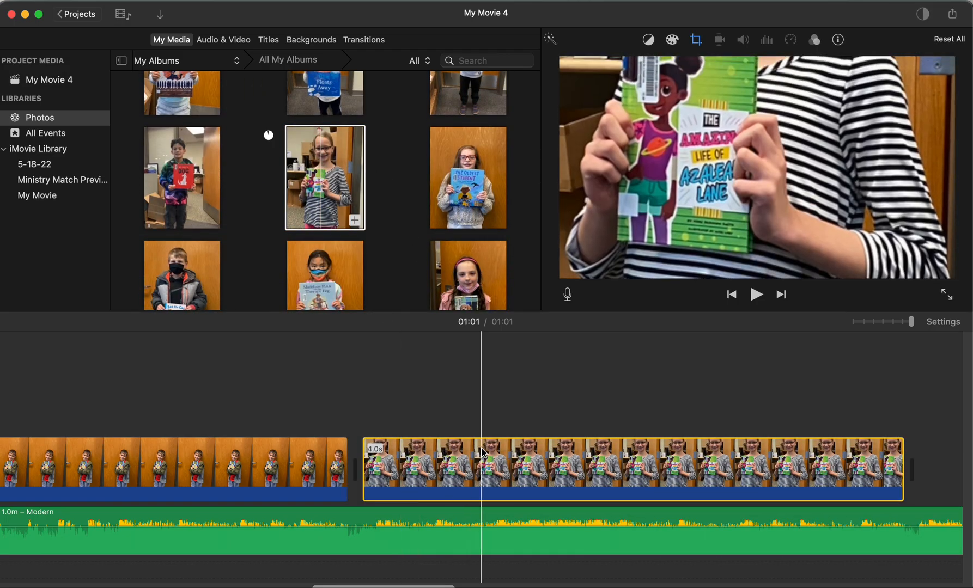
scroll(343, 414, right, 6)
drag(334, 299, 620, 477)
scroll(643, 474, right, 10)
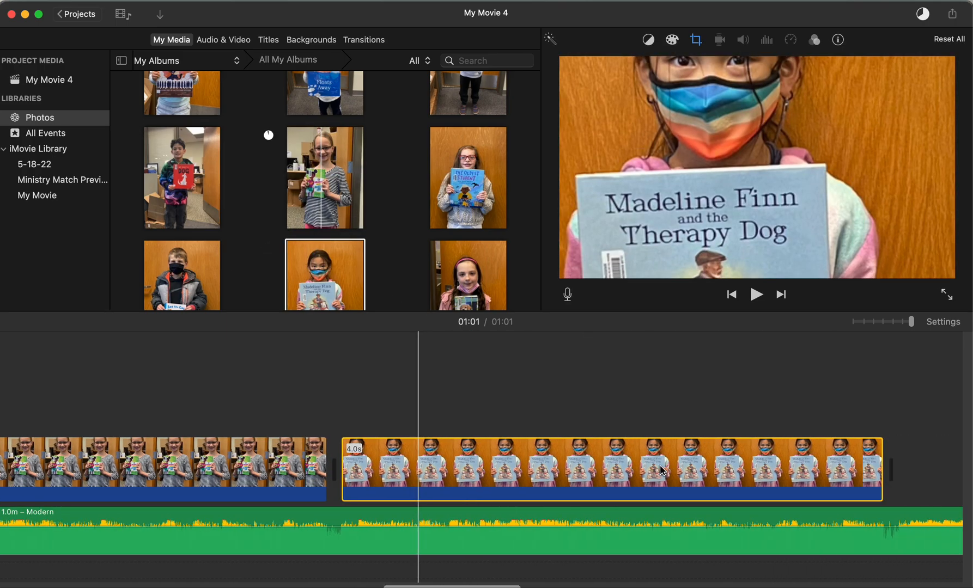
drag(473, 266, 601, 457)
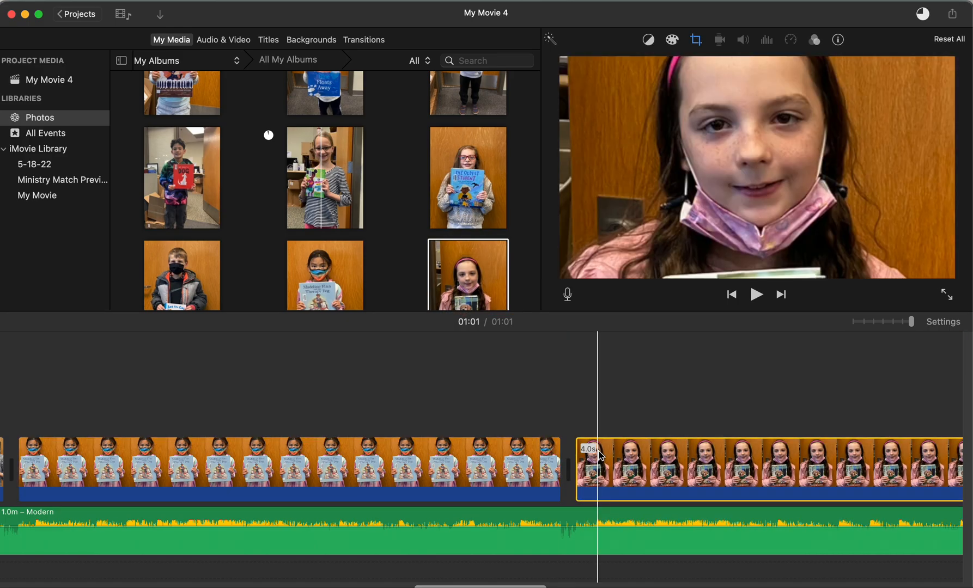
Step: Review the clip sequence in the timeline from the added photos back to the movie's first photo
scroll(406, 491, left, 20)
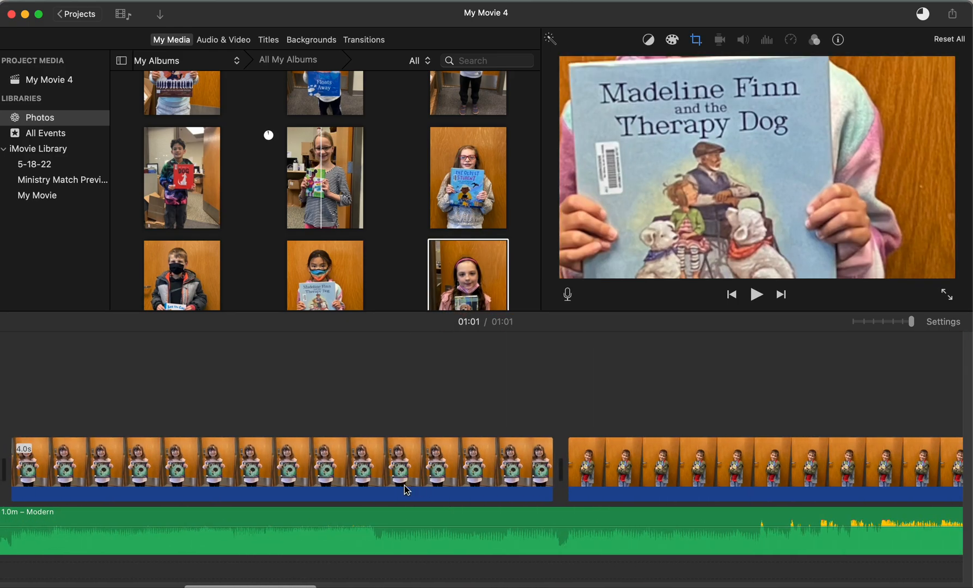
scroll(407, 491, left, 20)
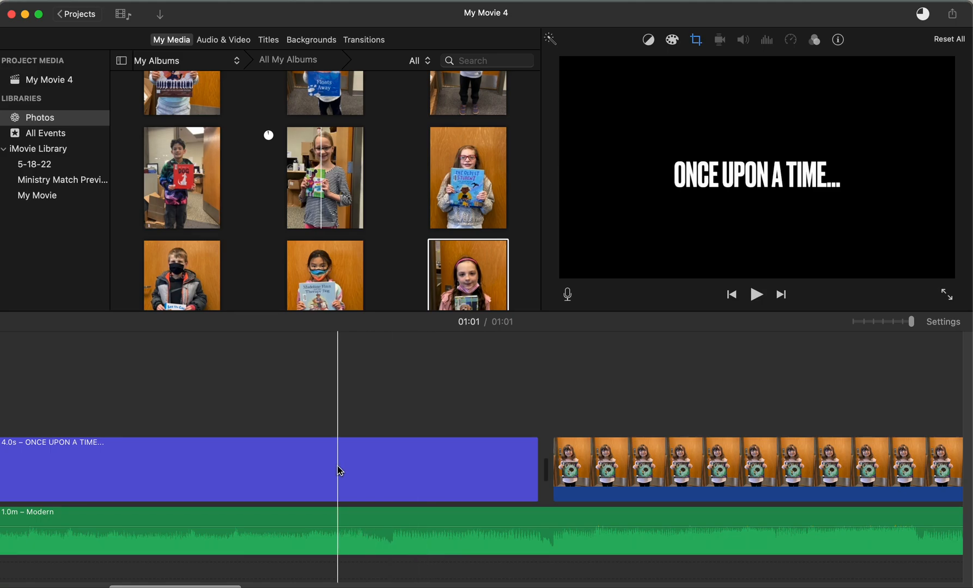
scroll(340, 471, left, 10)
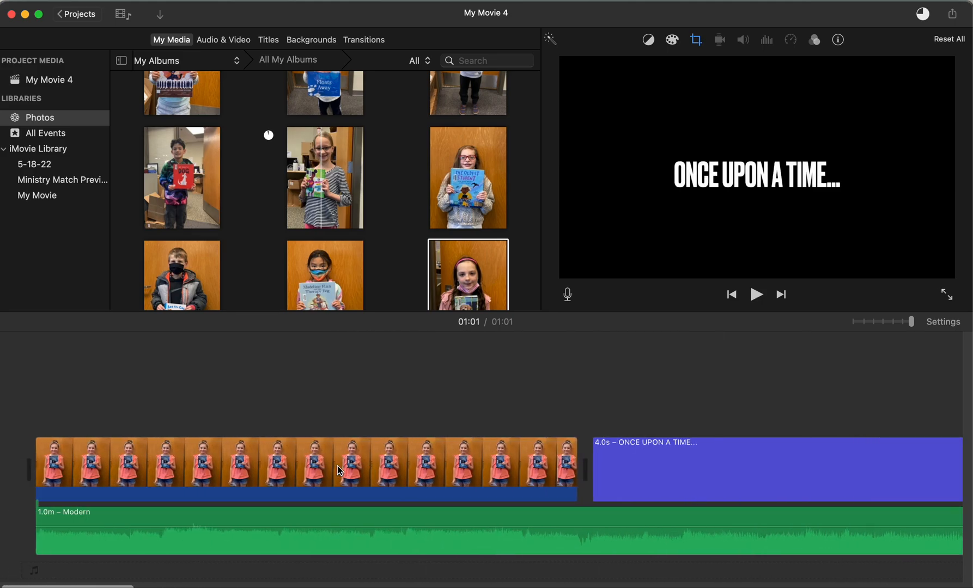